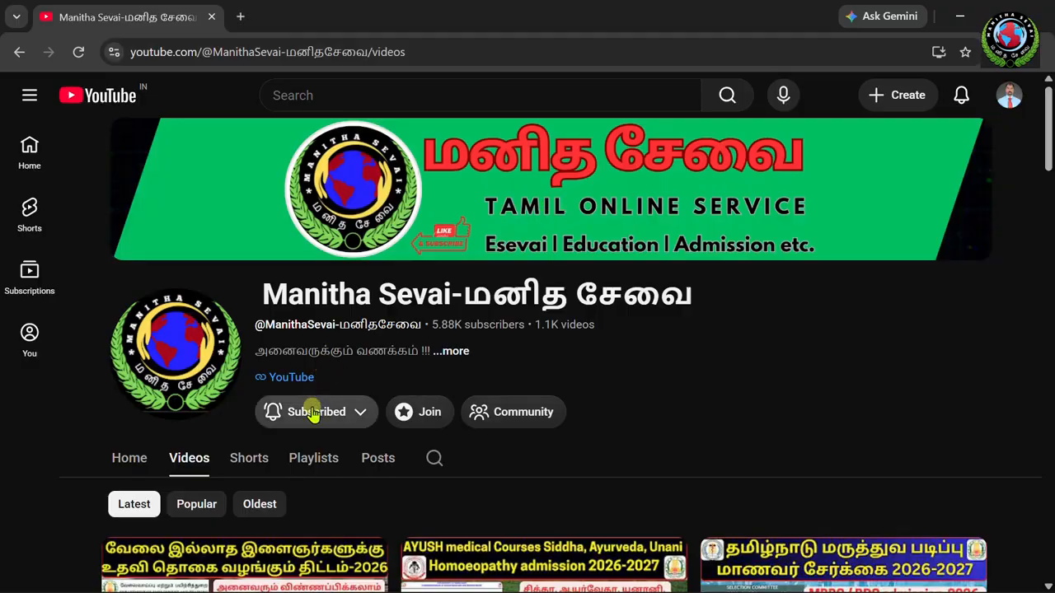
Step: Open the Subscribed dropdown on the Manitha Sevai channel to show its notification choices
left_click(313, 415)
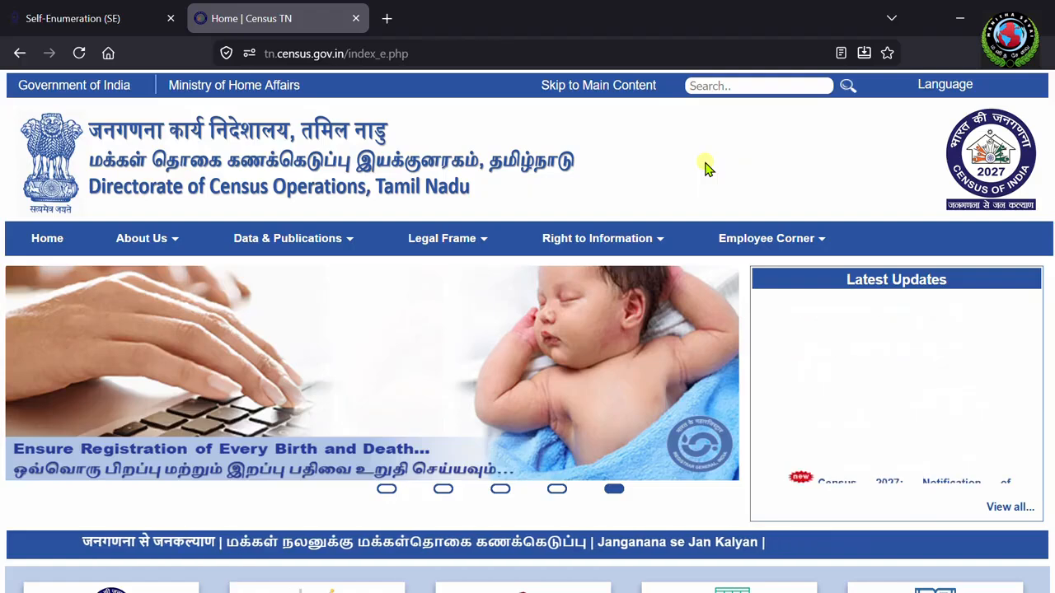
Step: Switch to the Self-Enumeration (SE) tab and scroll down to the HLO login form
left_click(82, 19)
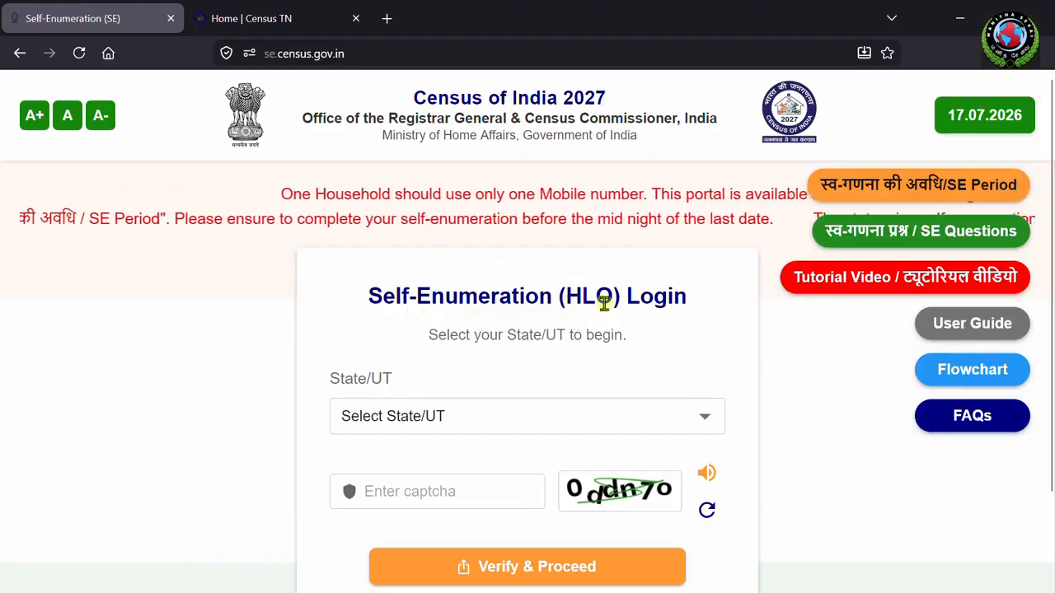
scroll(609, 377, "down", 2)
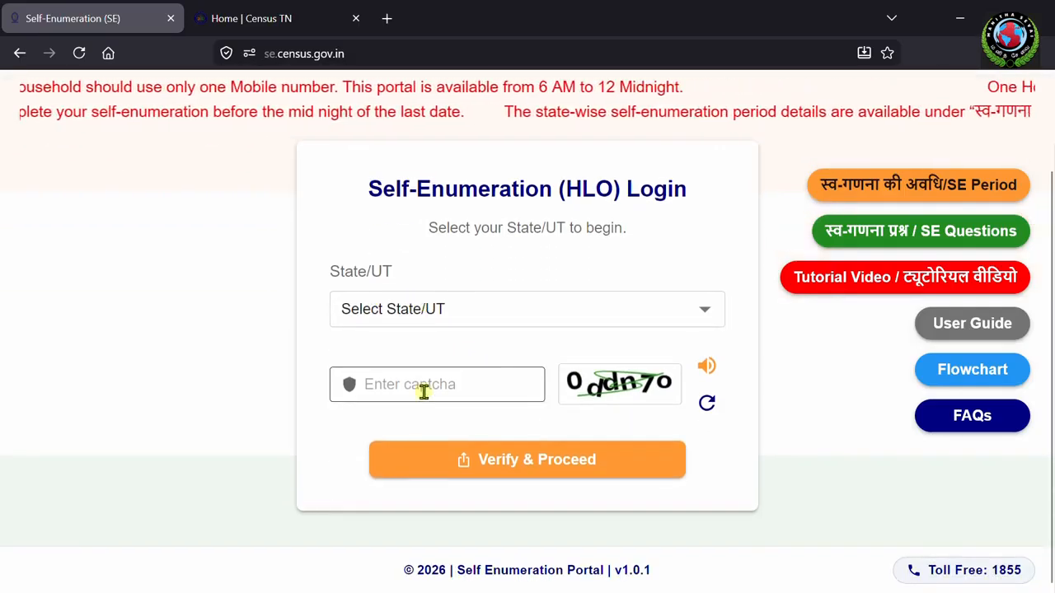
Step: Proceed with Tamil Nadu and read the welcome notice about the 15-20 minute HLO process
left_click(549, 457)
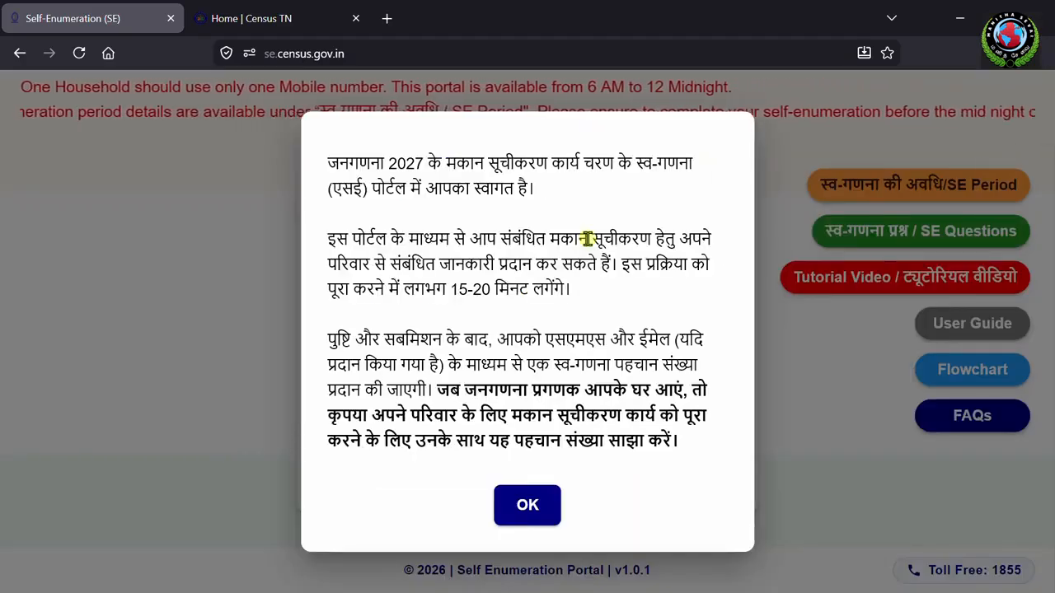
scroll(400, 307, "down", 3)
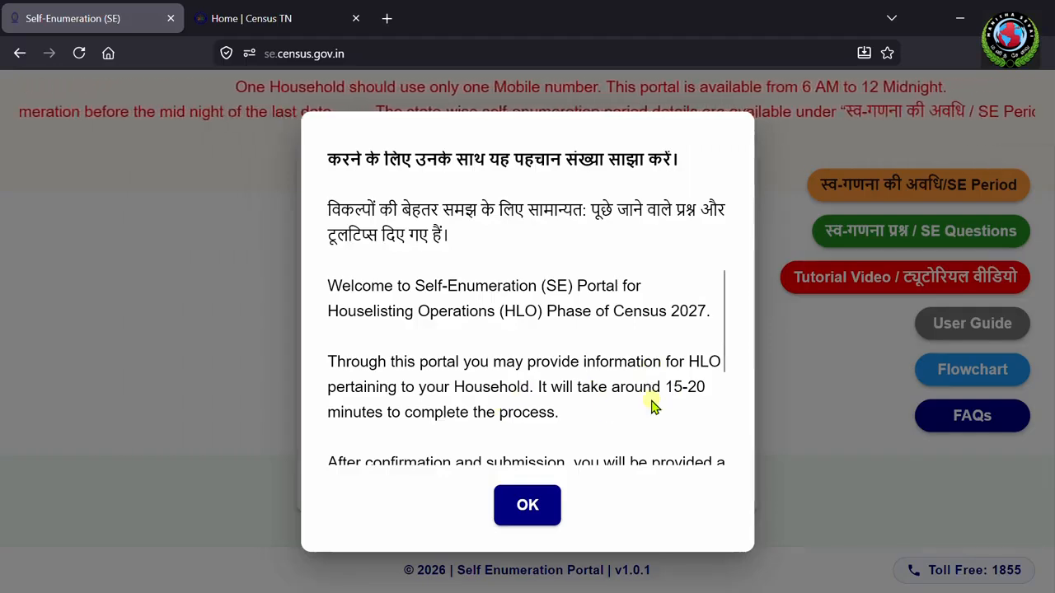
scroll(493, 341, "down", 2)
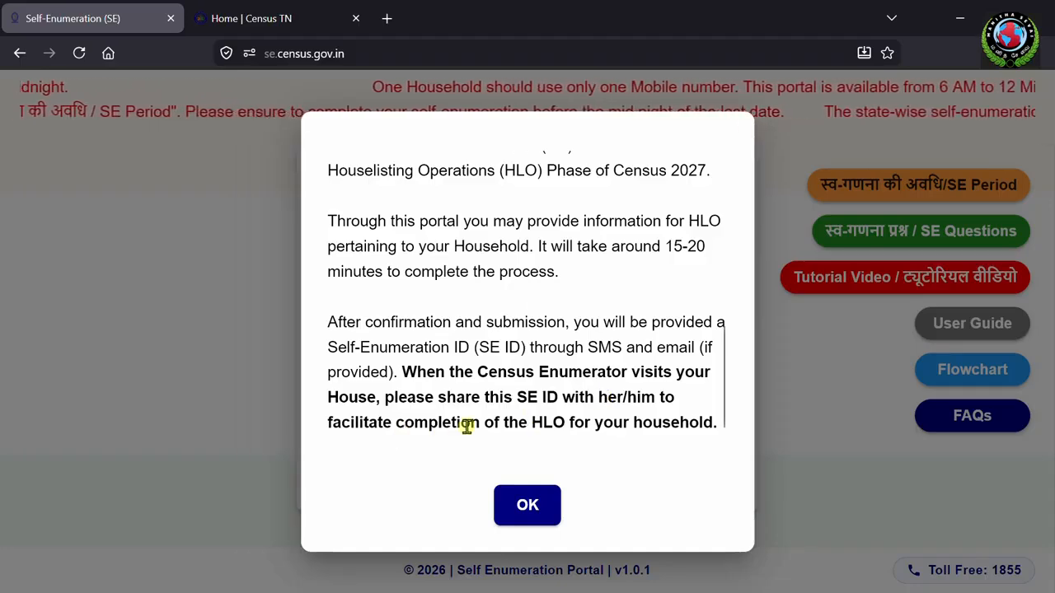
scroll(673, 401, "down", 1)
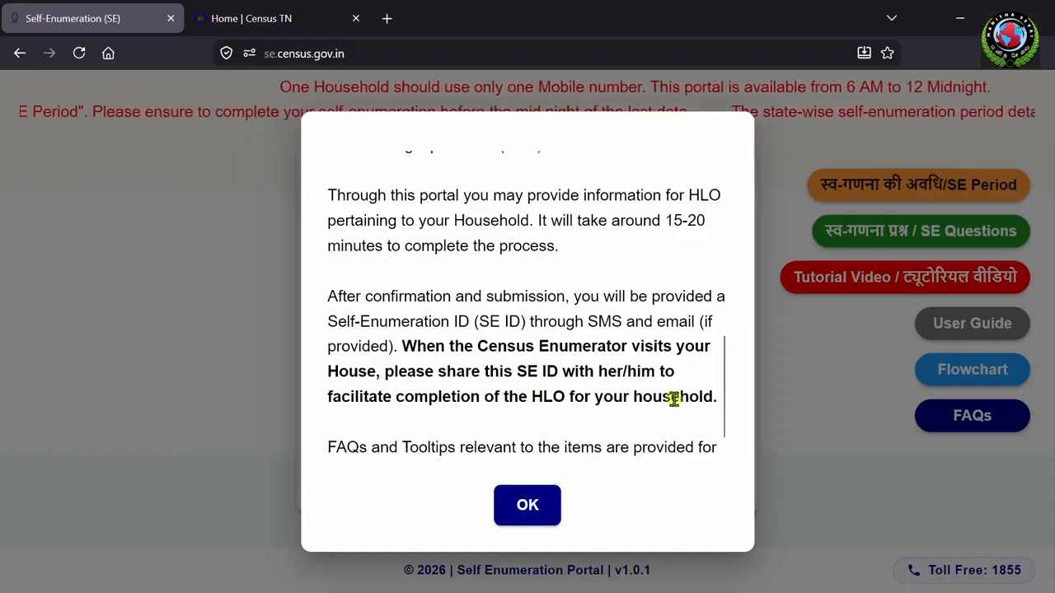
scroll(548, 410, "up", 2)
scroll(548, 409, "up", 2)
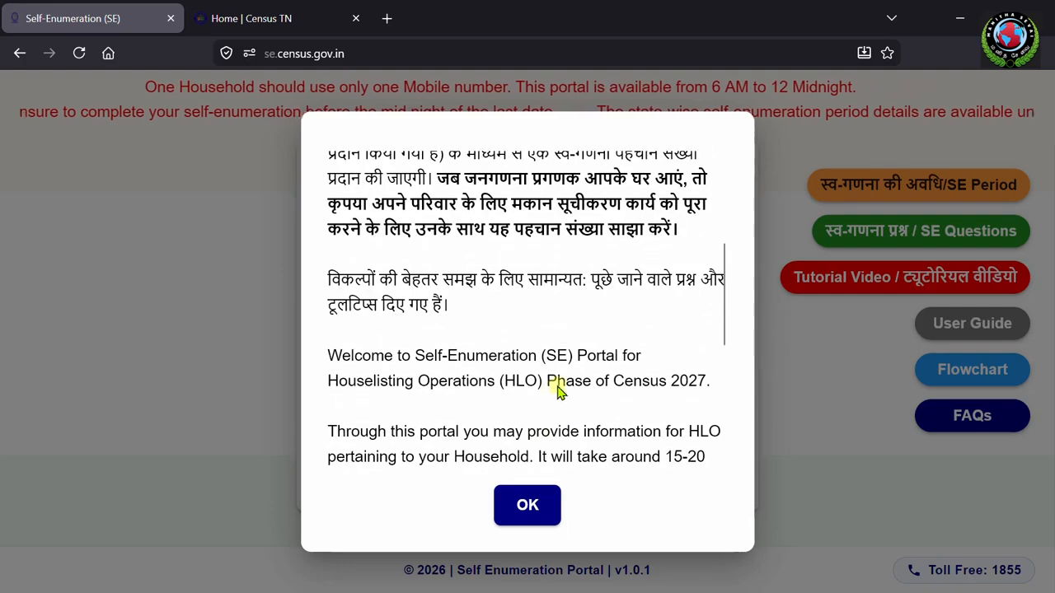
scroll(557, 381, "down", 2)
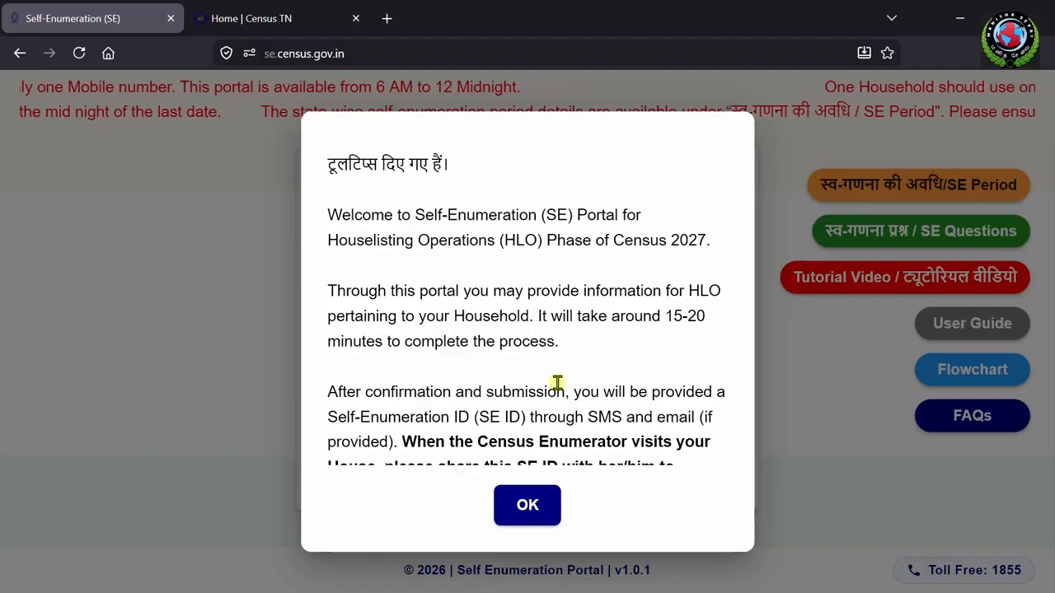
scroll(557, 382, "down", 2)
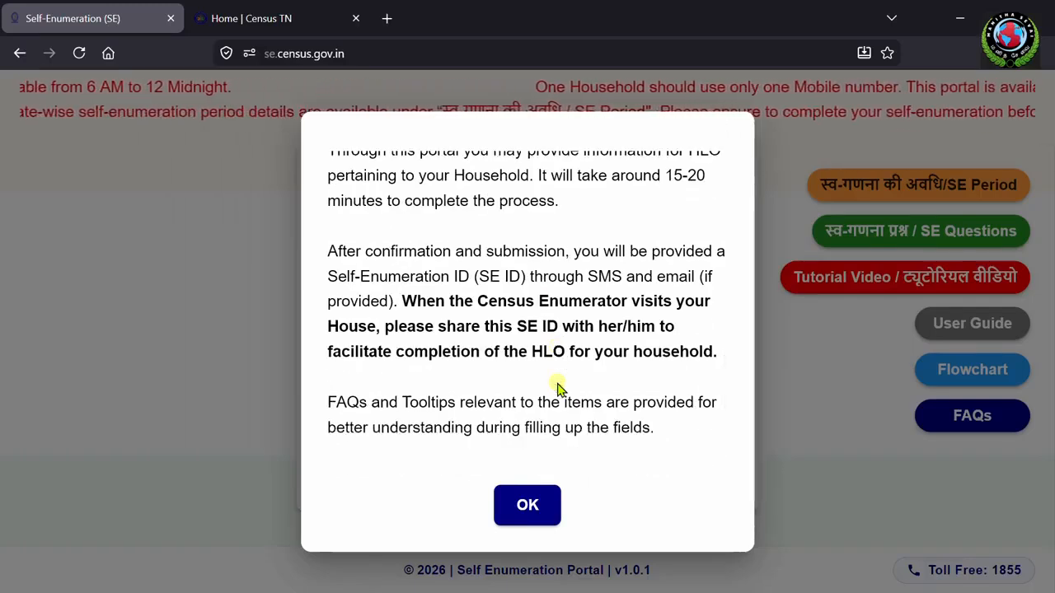
scroll(641, 333, "up", 2)
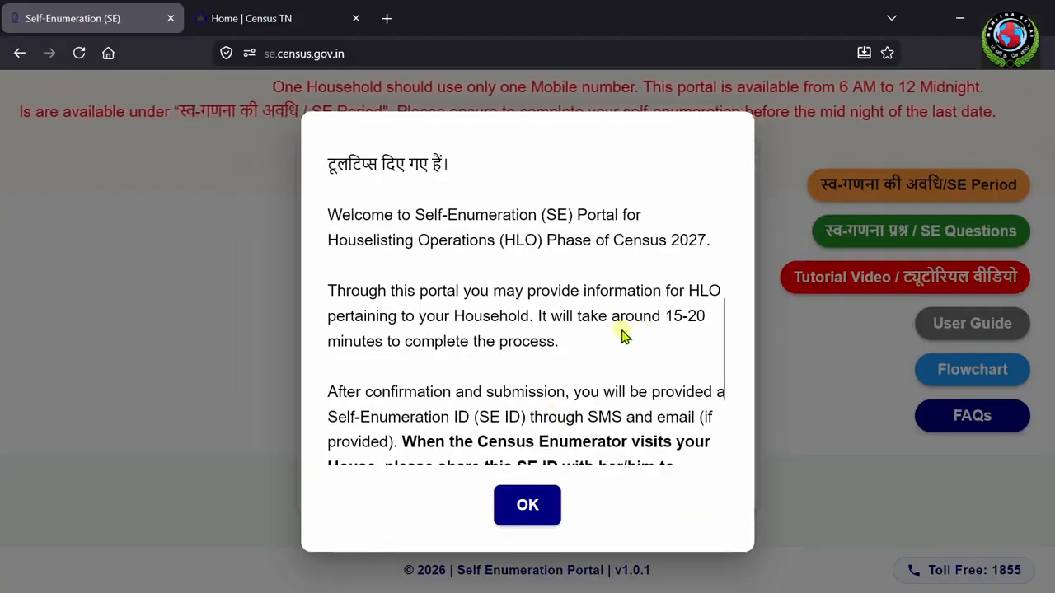
Step: Dismiss the welcome notice, enter the household head's name and mobile number, and request an OTP
left_click(527, 503)
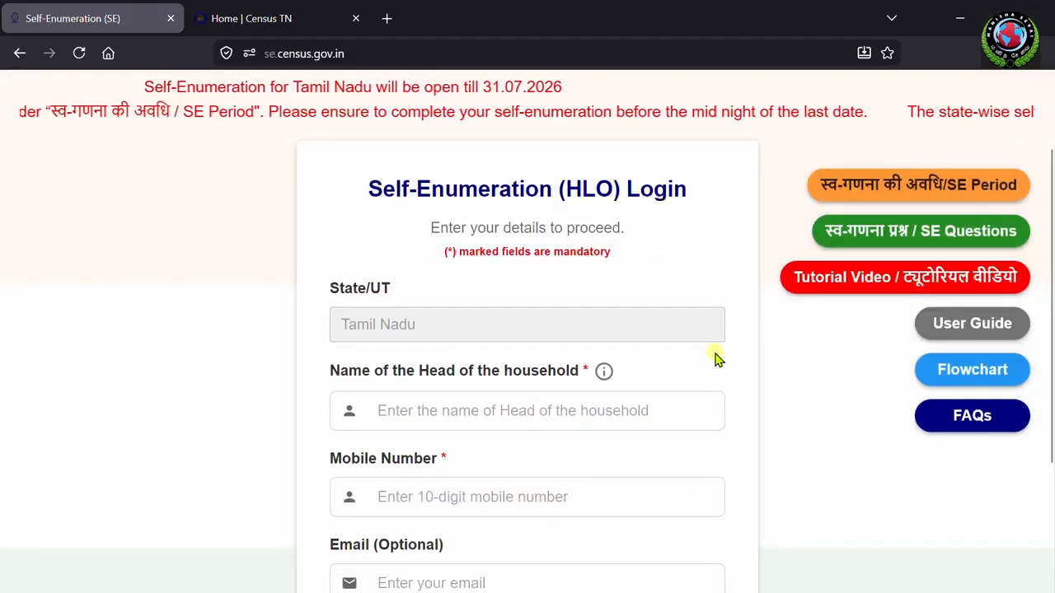
scroll(576, 338, "down", 2)
left_click(456, 305)
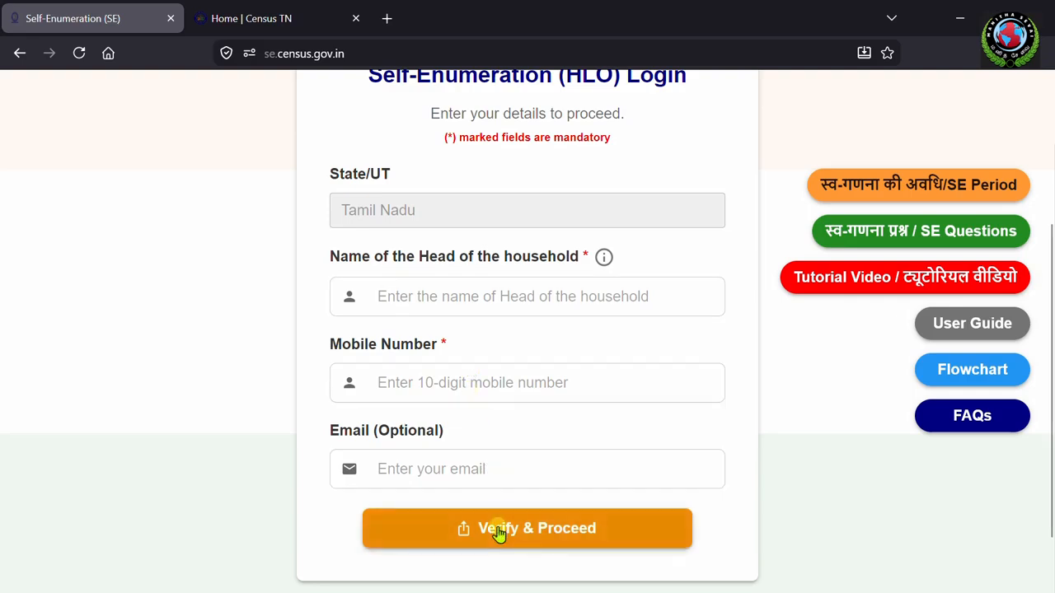
left_click(560, 529)
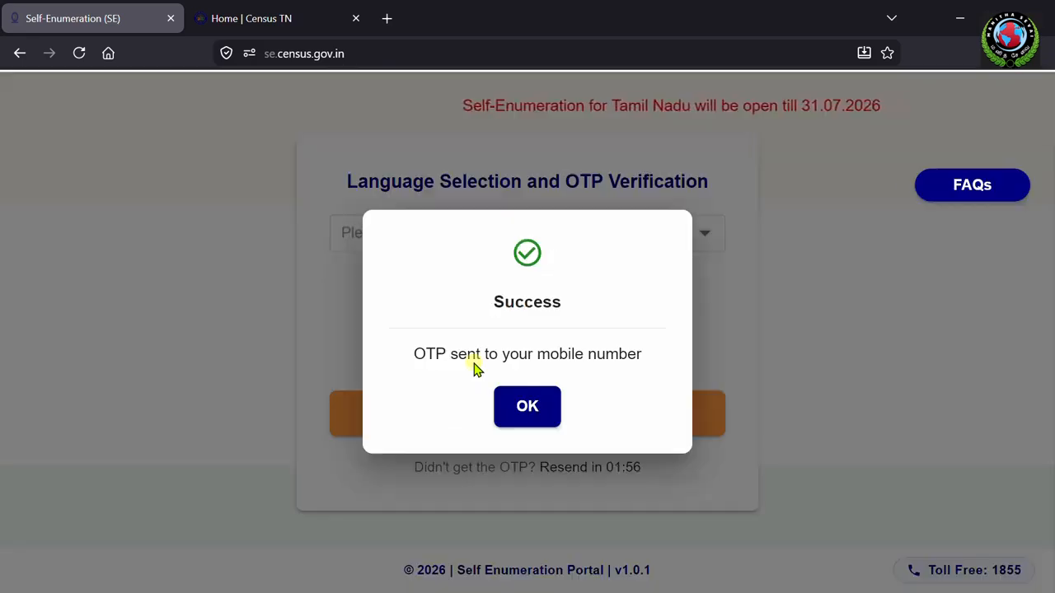
Step: Acknowledge the OTP-sent message and choose Tamil as the form language
left_click(534, 409)
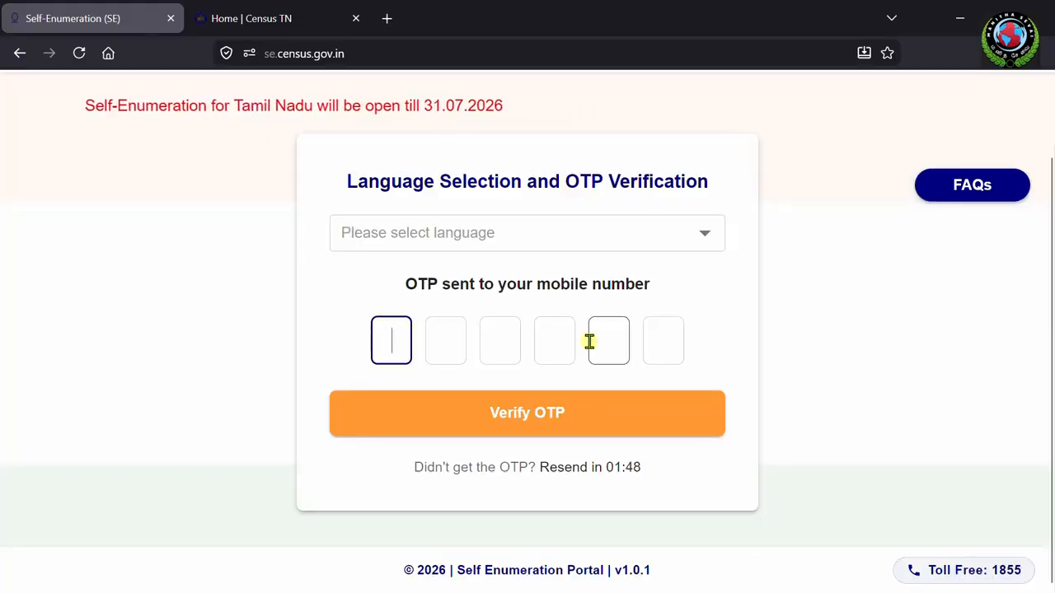
left_click(701, 235)
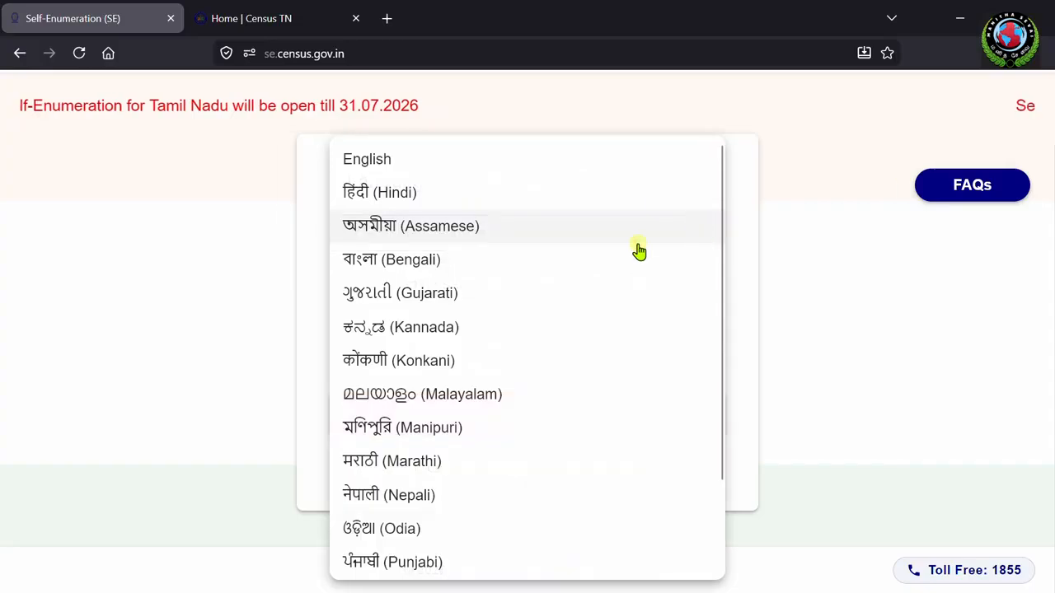
scroll(621, 257, "down", 3)
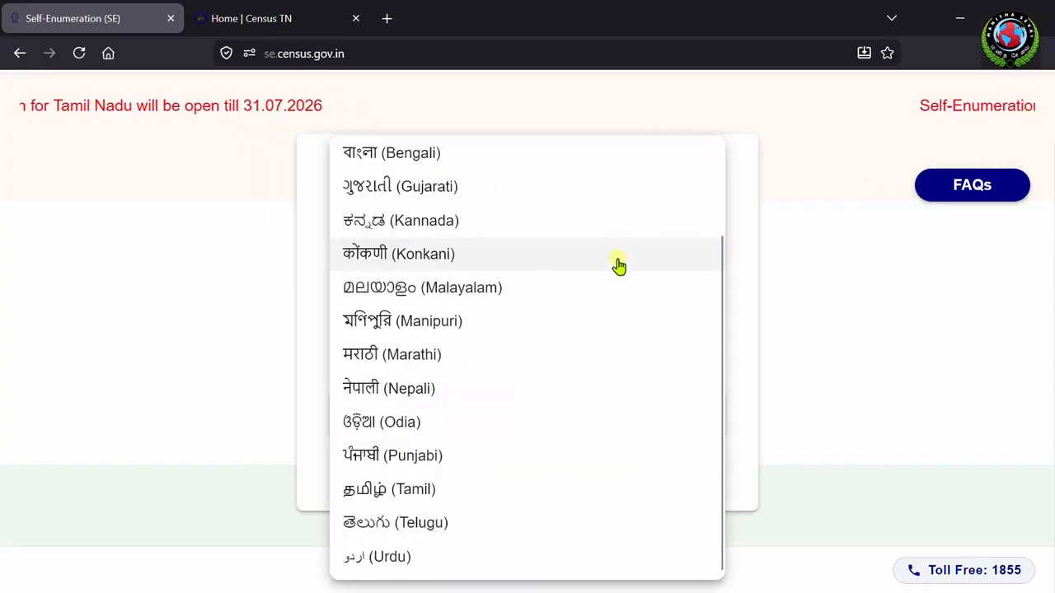
left_click(409, 491)
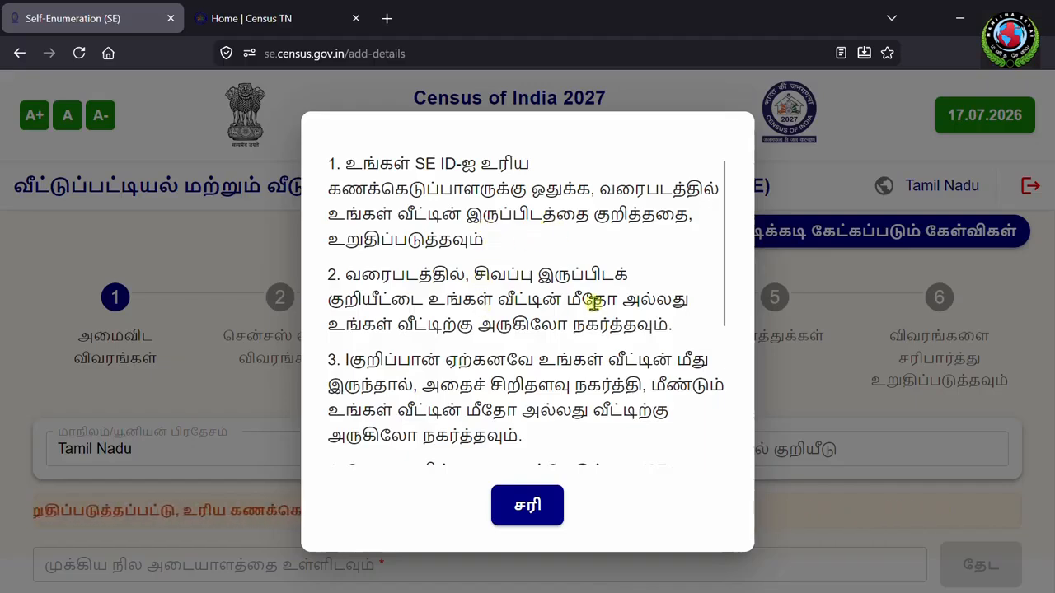
Step: Read the Tamil map-location instructions and close them with சரி
scroll(527, 330, "down", 2)
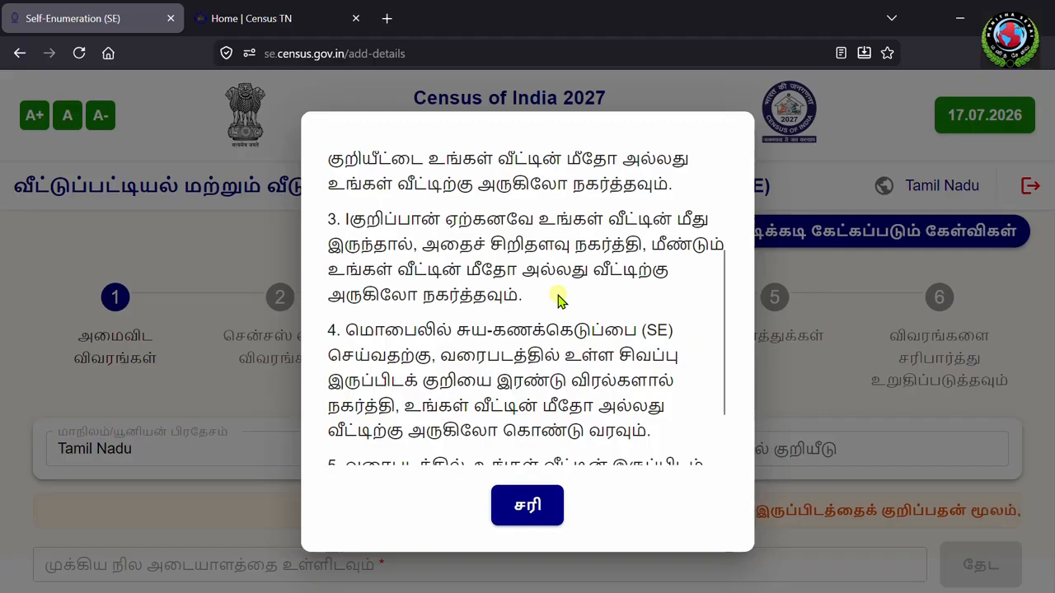
scroll(557, 298, "down", 2)
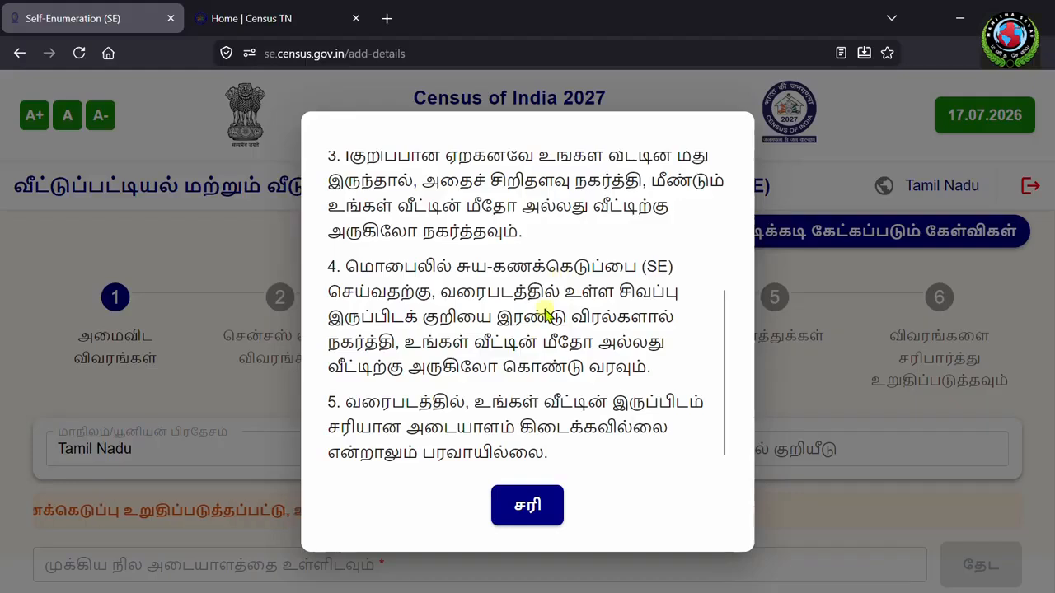
left_click(529, 511)
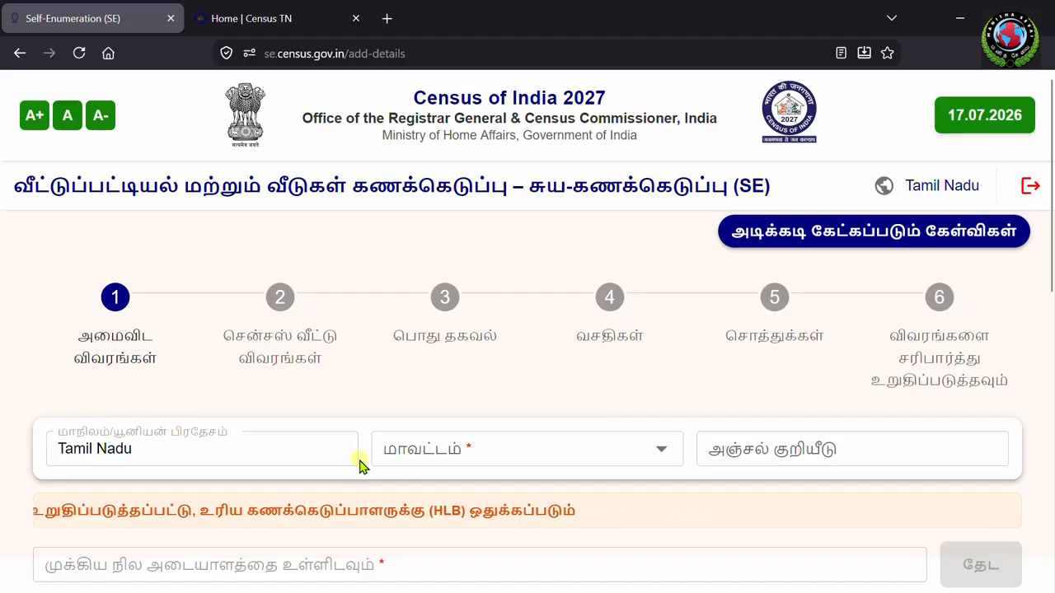
Step: Choose Kanniyakumari as the district and enter the postal PIN code
left_click(661, 448)
scroll(544, 358, "down", 3)
left_click(439, 316)
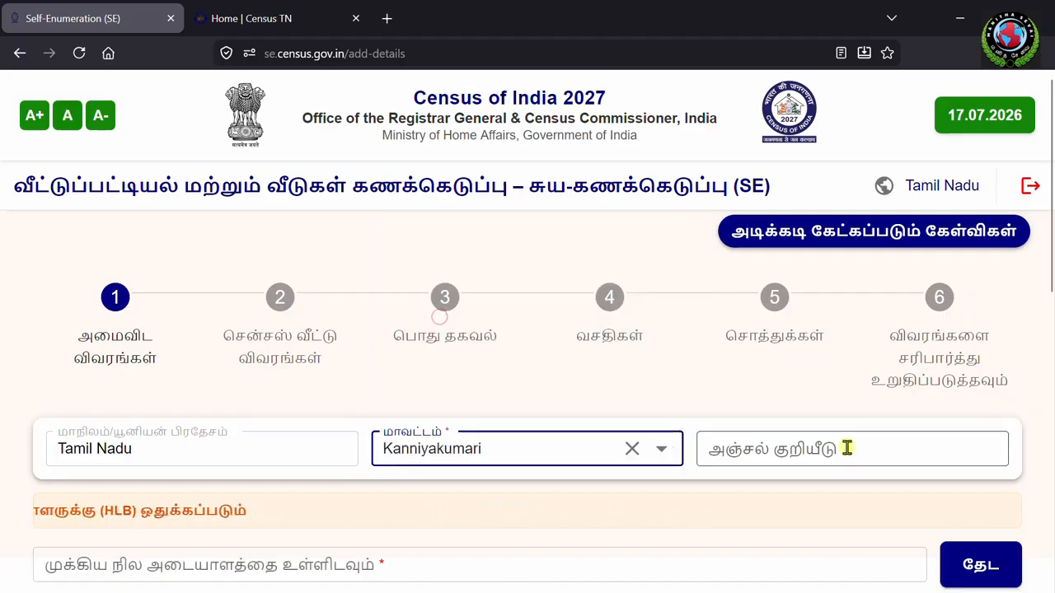
left_click(847, 447)
scroll(641, 487, "down", 5)
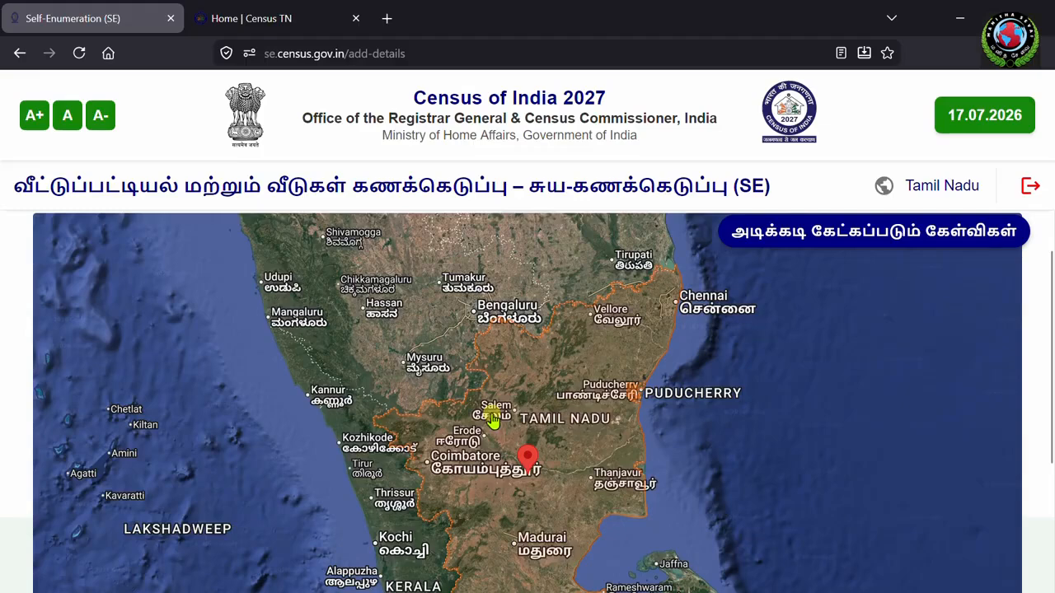
scroll(530, 490, "up", 2)
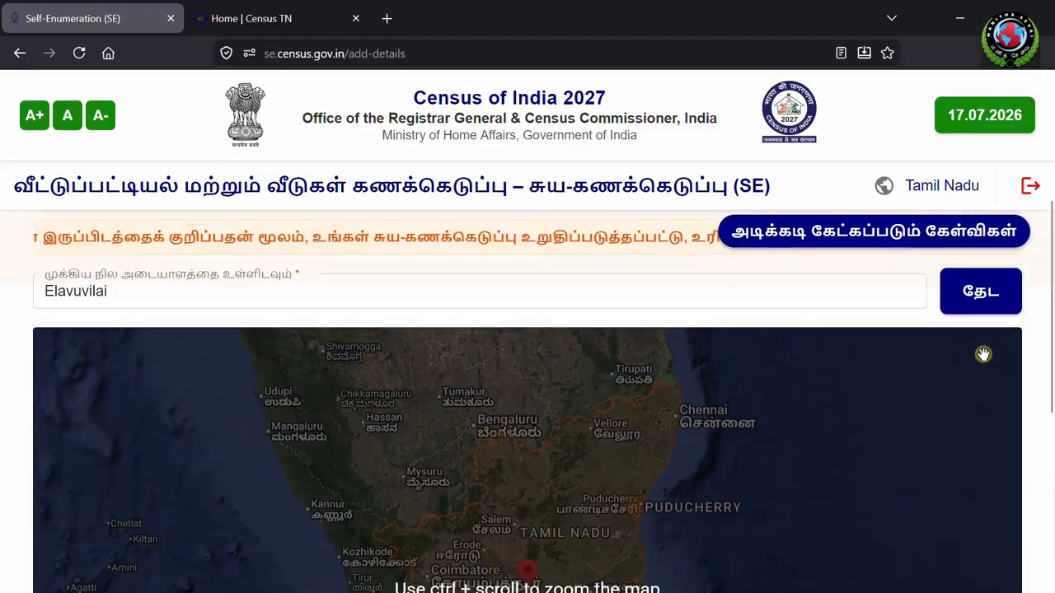
scroll(239, 323, "up", 2)
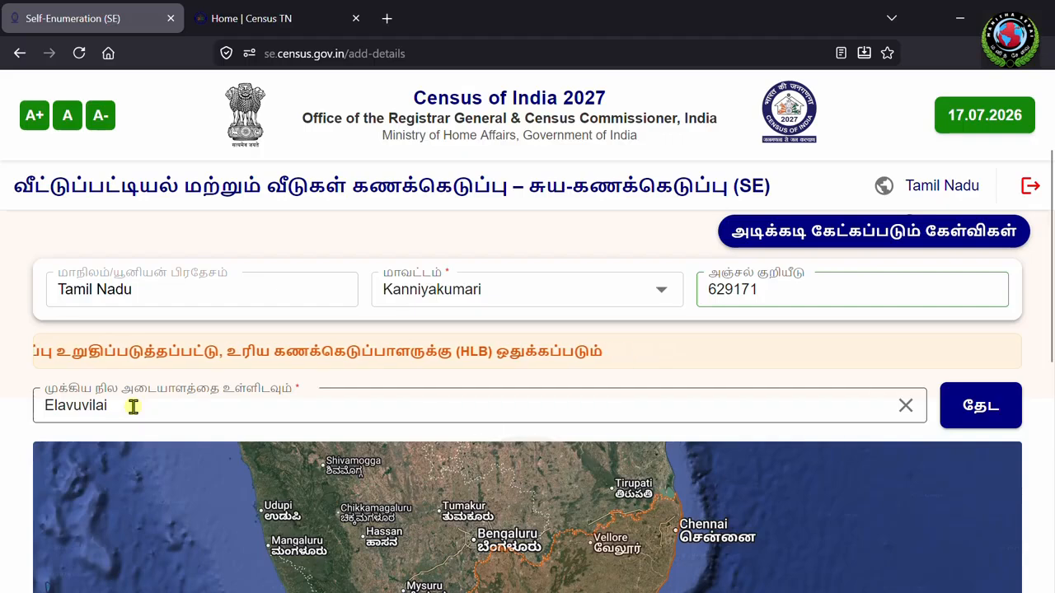
Step: Set the landmark to Elavuvilai, Tamil Nadu, India and search the map for it
left_click(891, 407)
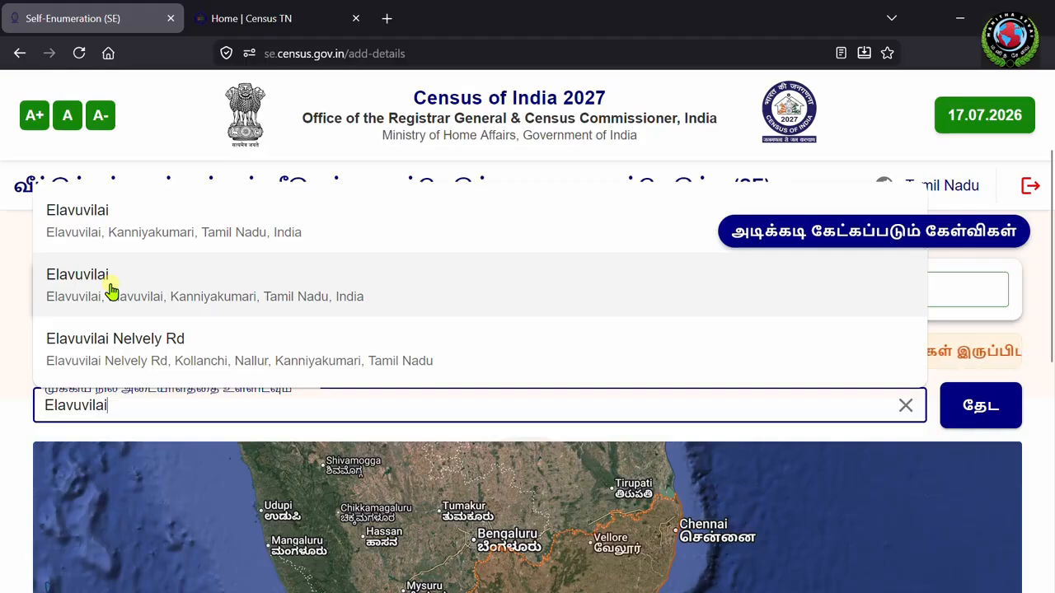
left_click(141, 236)
left_click(993, 406)
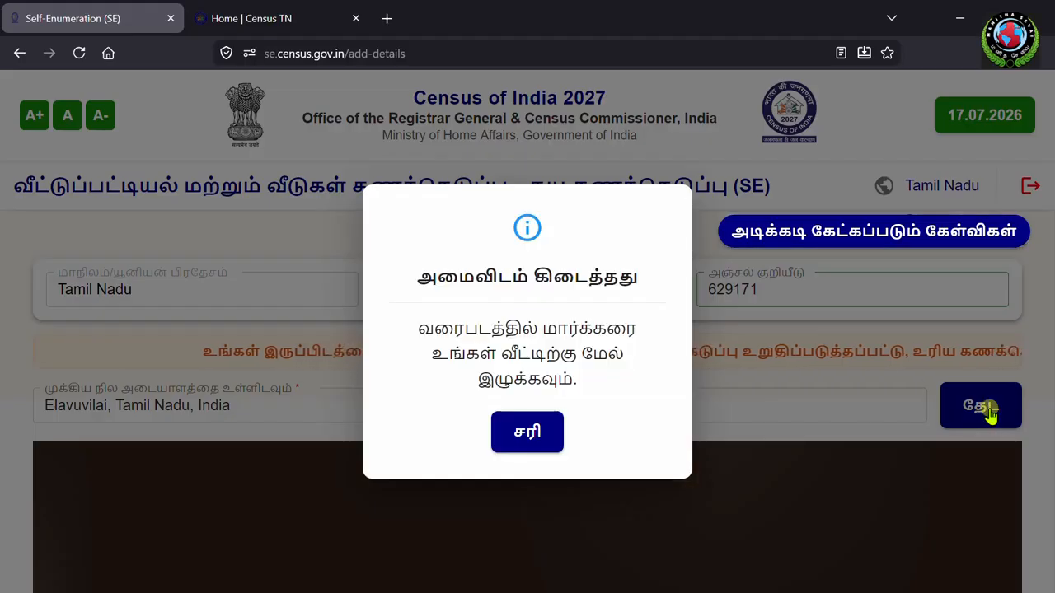
left_click(524, 431)
mouse_move(658, 450)
left_mouse_down()
mouse_move(572, 459)
mouse_move(557, 442)
left_mouse_up()
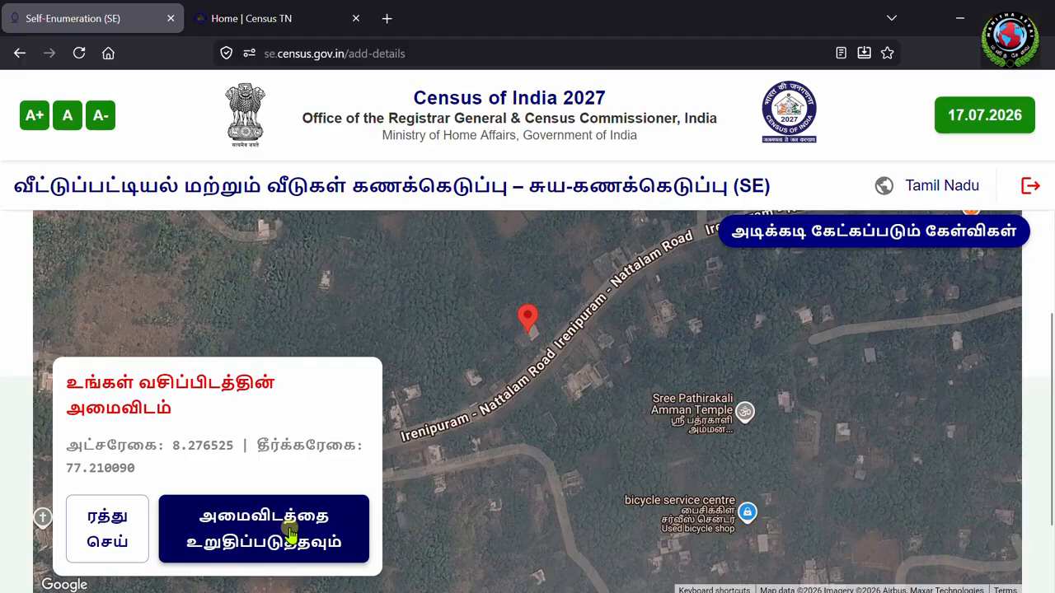
left_click(231, 527)
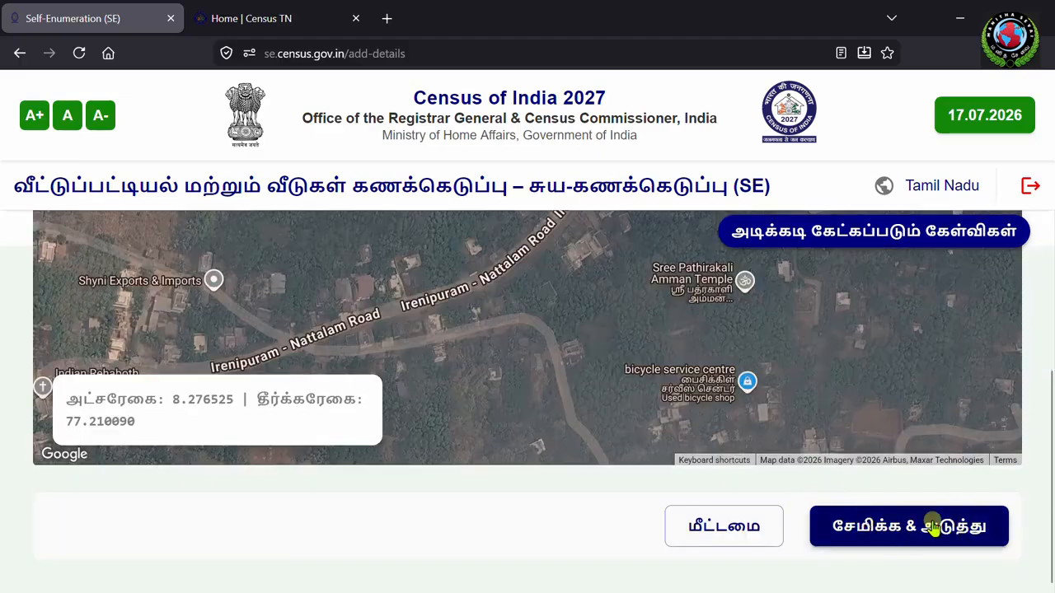
left_click(904, 531)
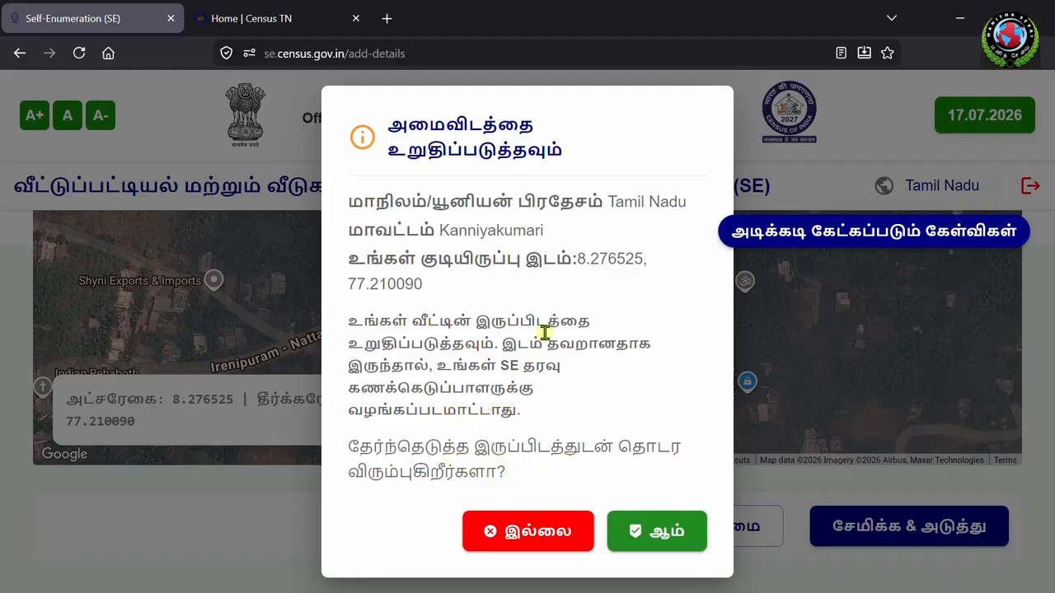
left_click(658, 536)
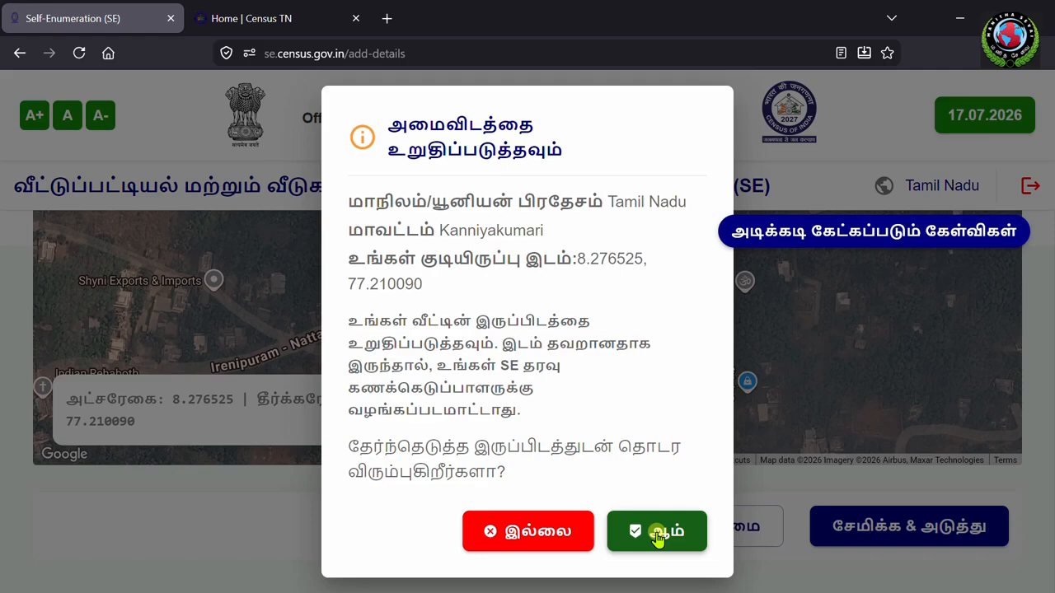
left_click(549, 532)
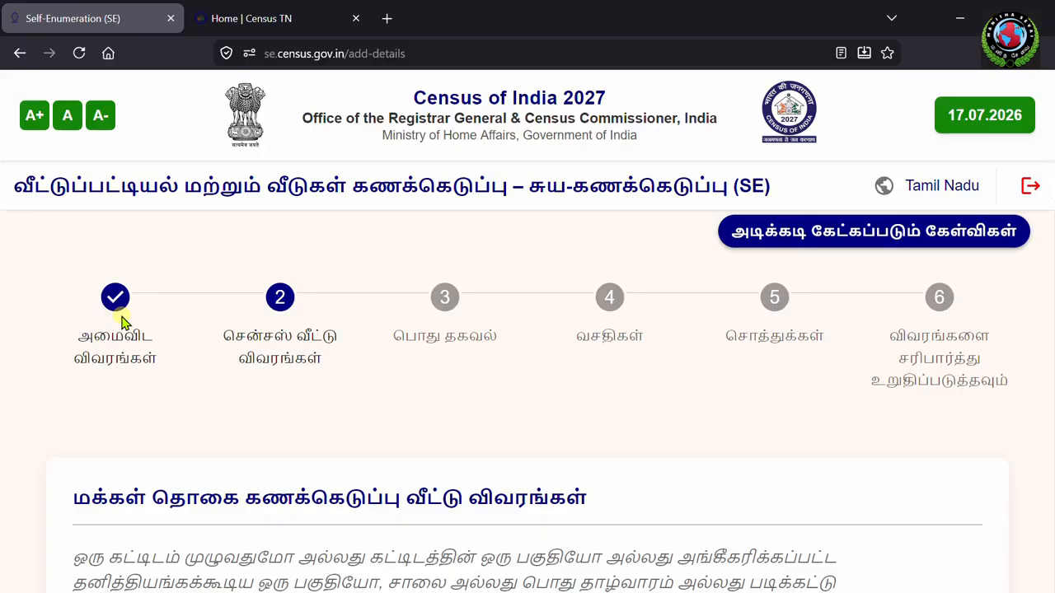
Step: Answer the census house questions (concrete roof, dilapidated condition), save and confirm with ஆம்
scroll(245, 424, "down", 2)
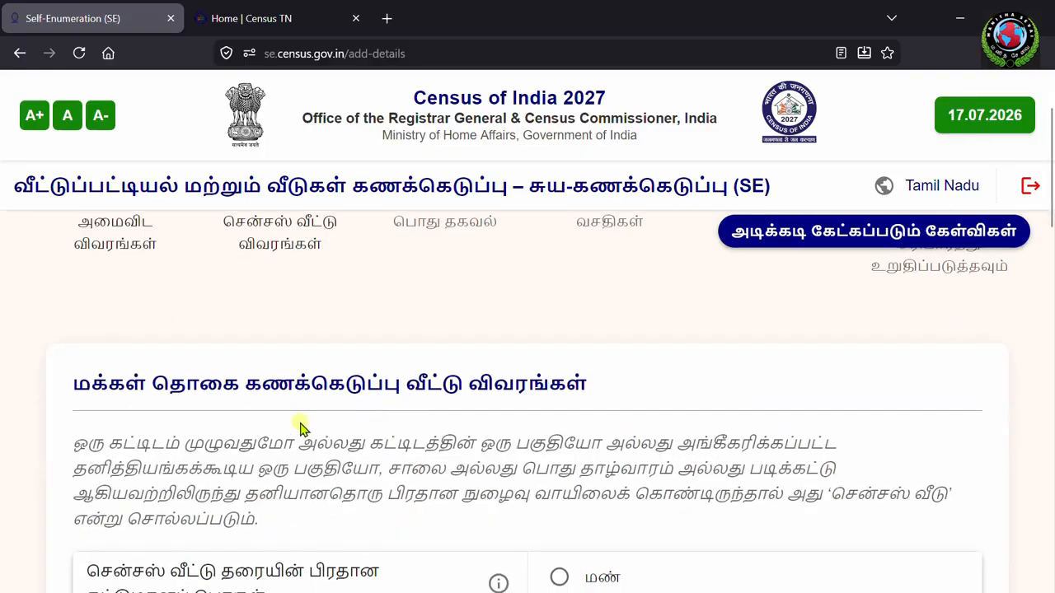
scroll(294, 384, "down", 2)
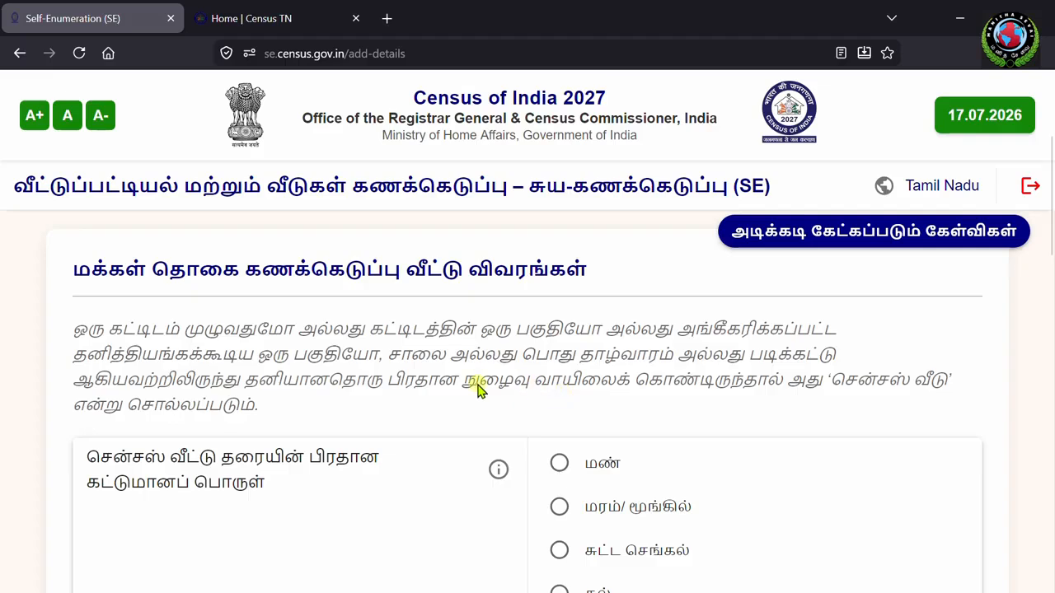
scroll(330, 381, "down", 1)
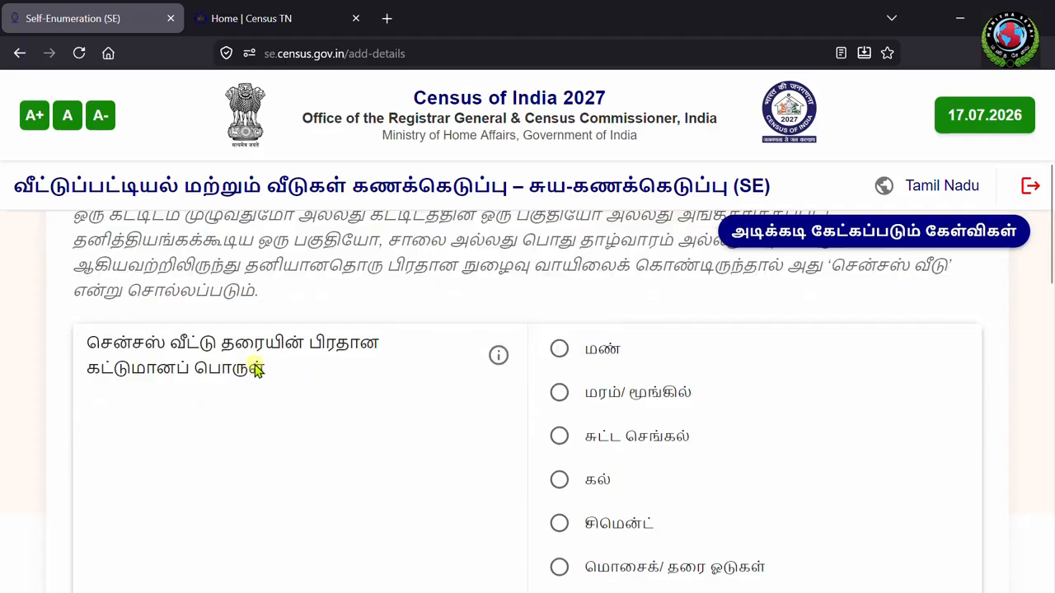
scroll(229, 387, "down", 3)
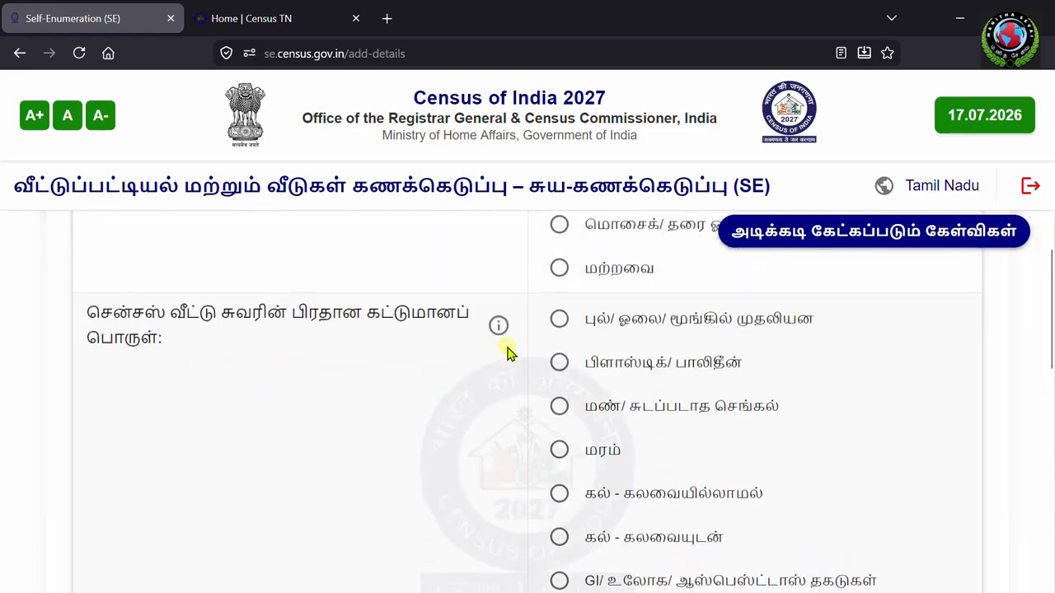
scroll(532, 383, "down", 3)
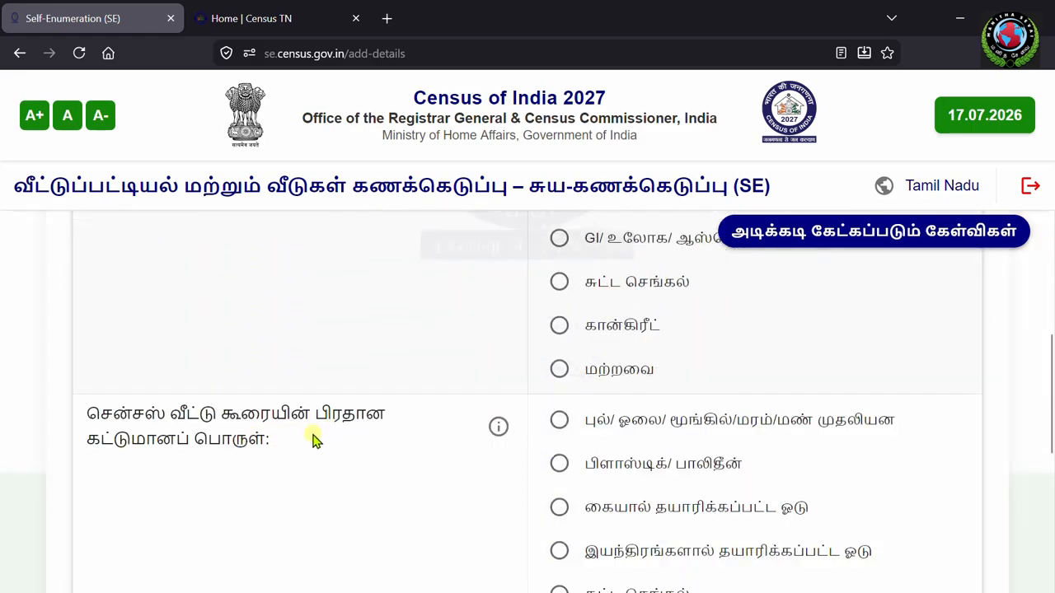
scroll(399, 448, "down", 4)
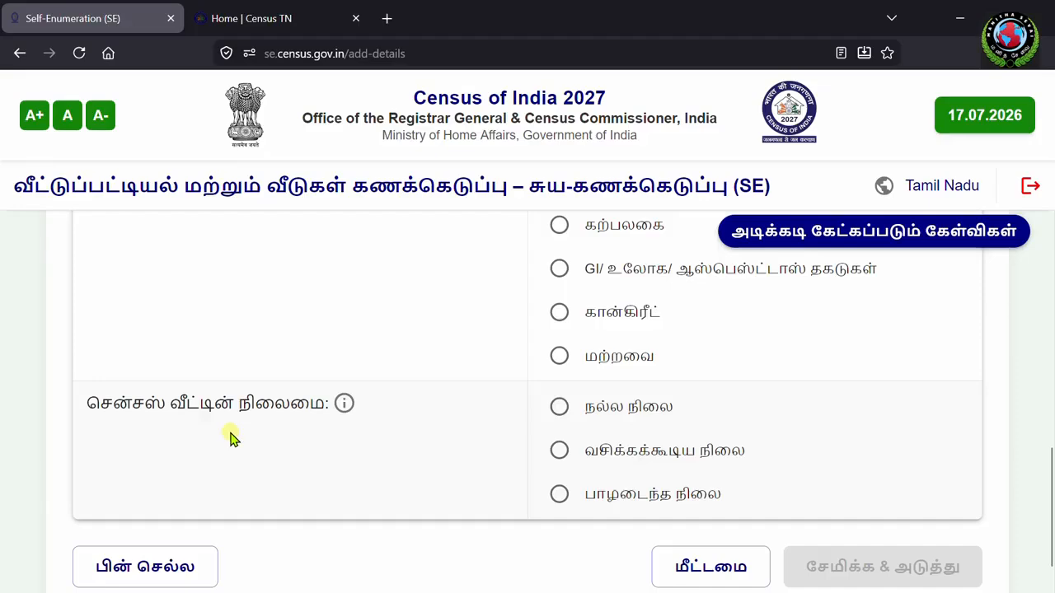
scroll(459, 452, "up", 15)
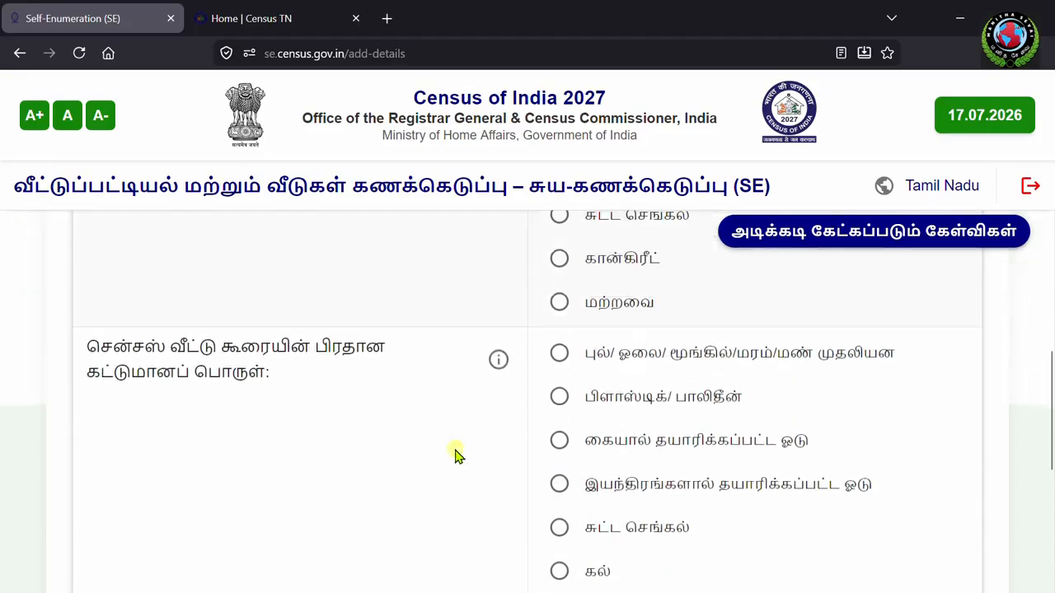
scroll(742, 462, "down", 1)
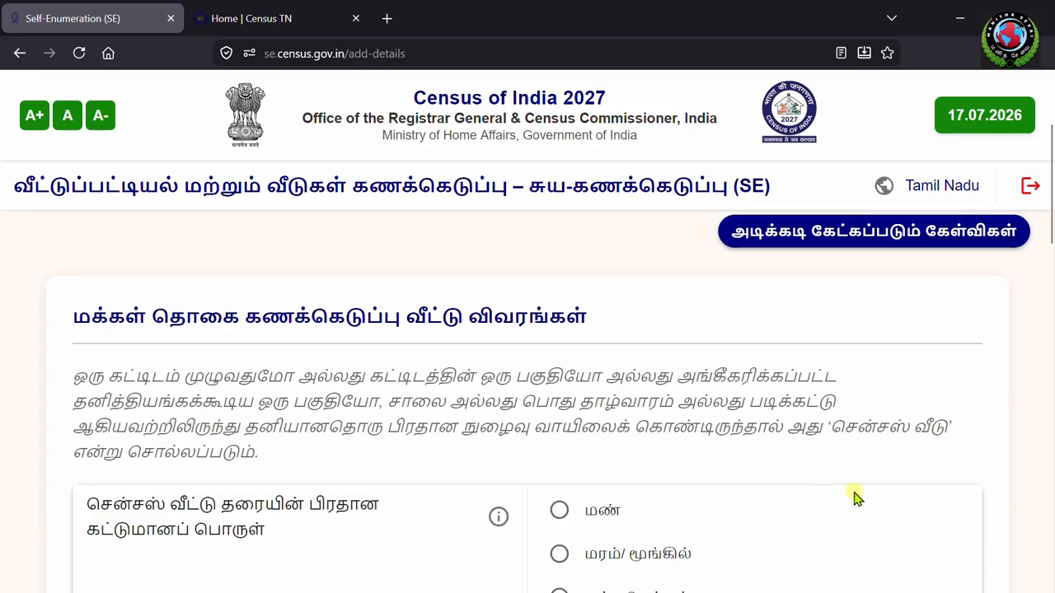
scroll(867, 501, "down", 10)
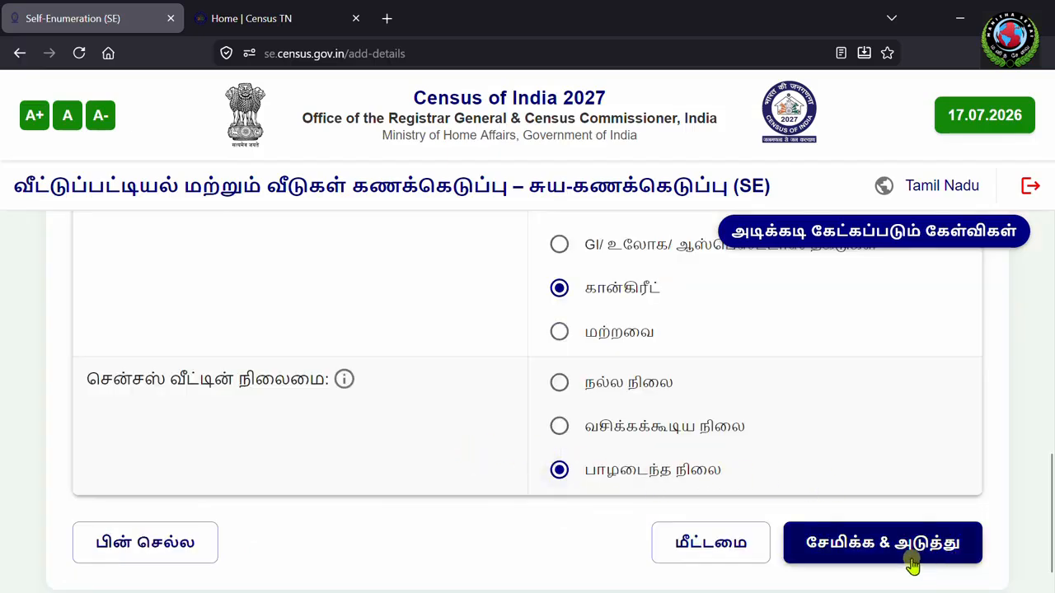
left_click(882, 544)
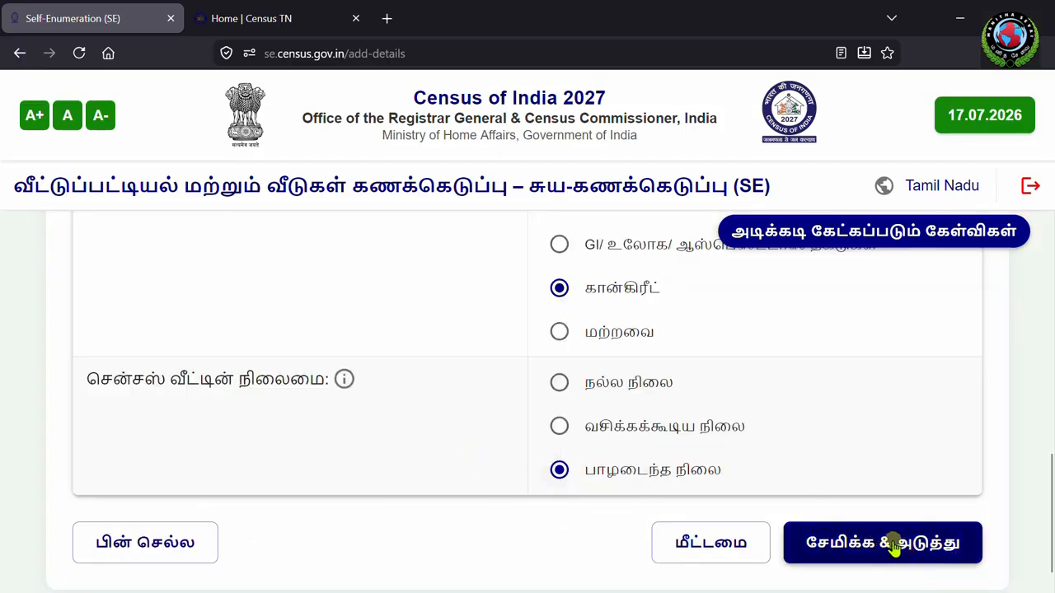
left_click(892, 548)
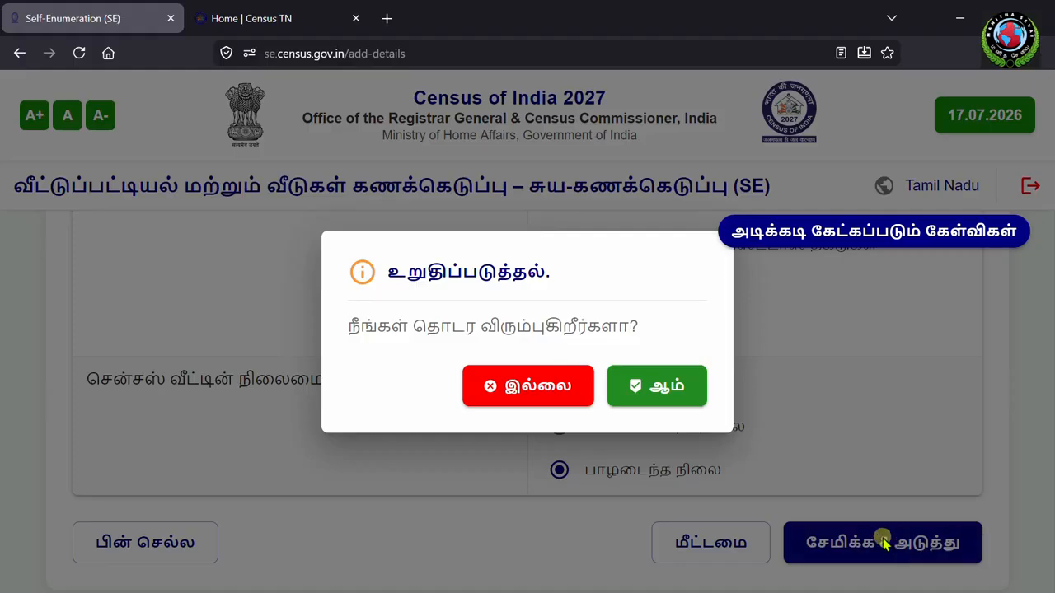
left_click(664, 386)
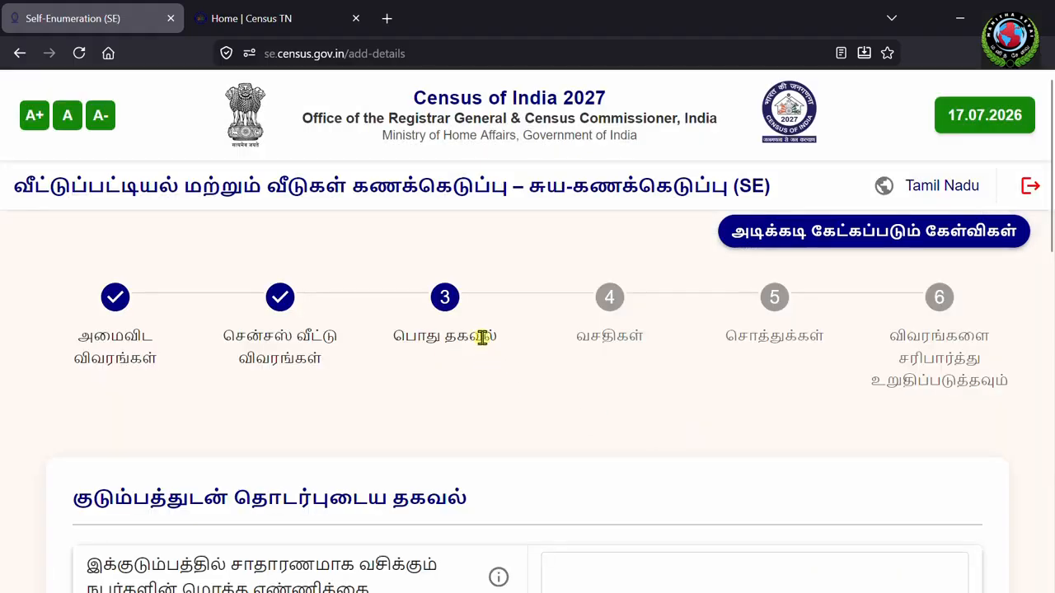
Step: Record the house as owned (சொந்தம்) with 2 rooms and 2 married couples, then save
scroll(510, 363, "down", 1)
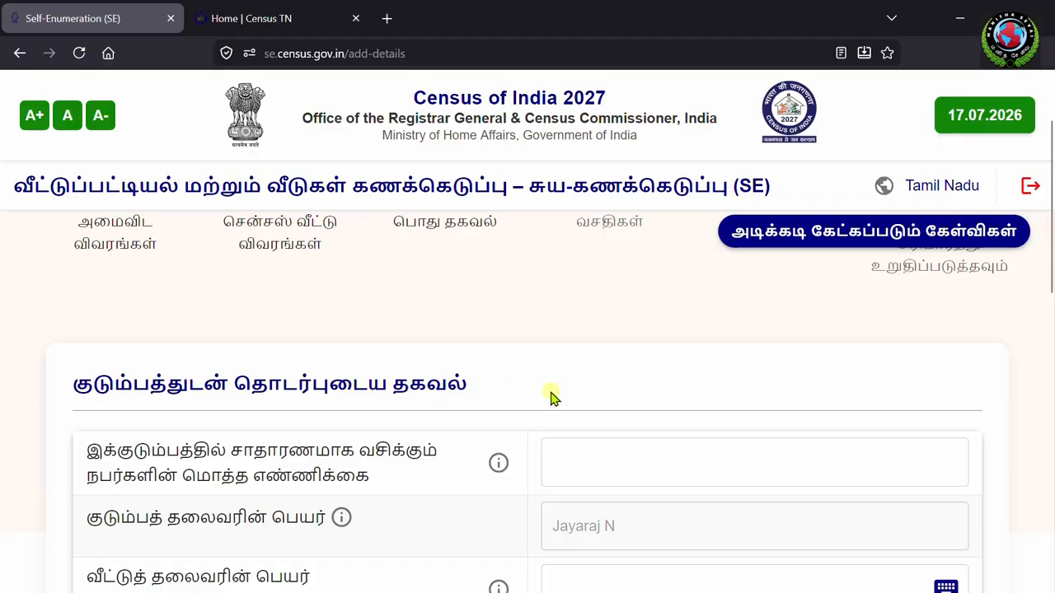
scroll(551, 395, "down", 1)
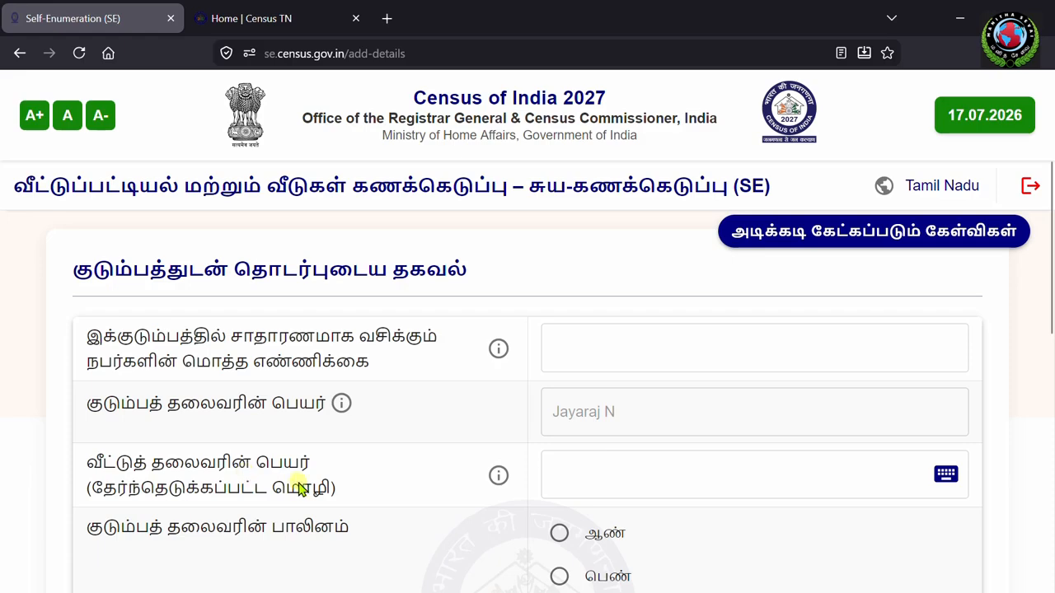
scroll(329, 461, "down", 1)
scroll(289, 450, "down", 3)
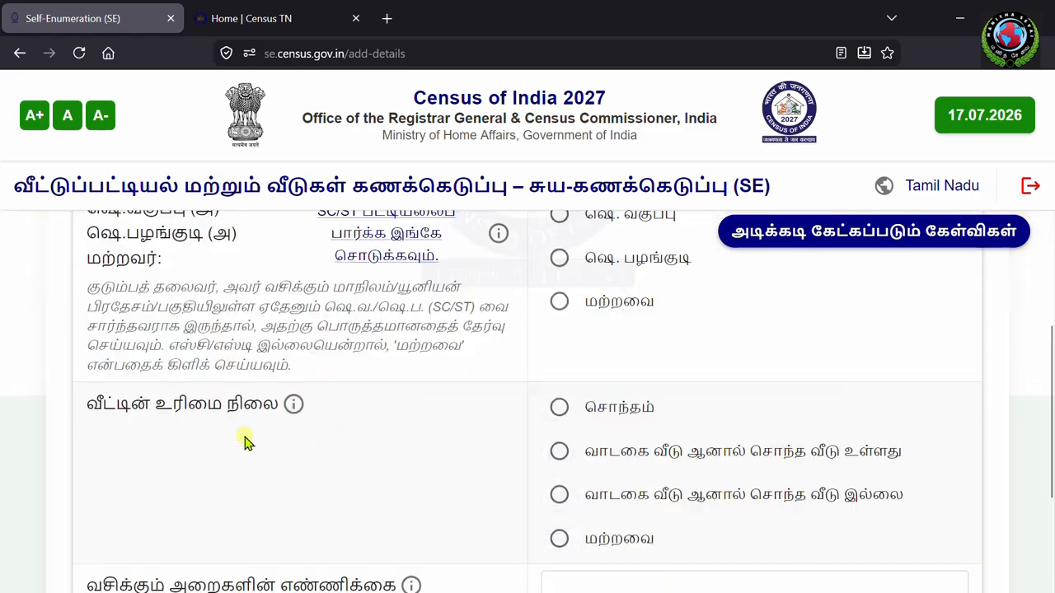
scroll(332, 480, "down", 2)
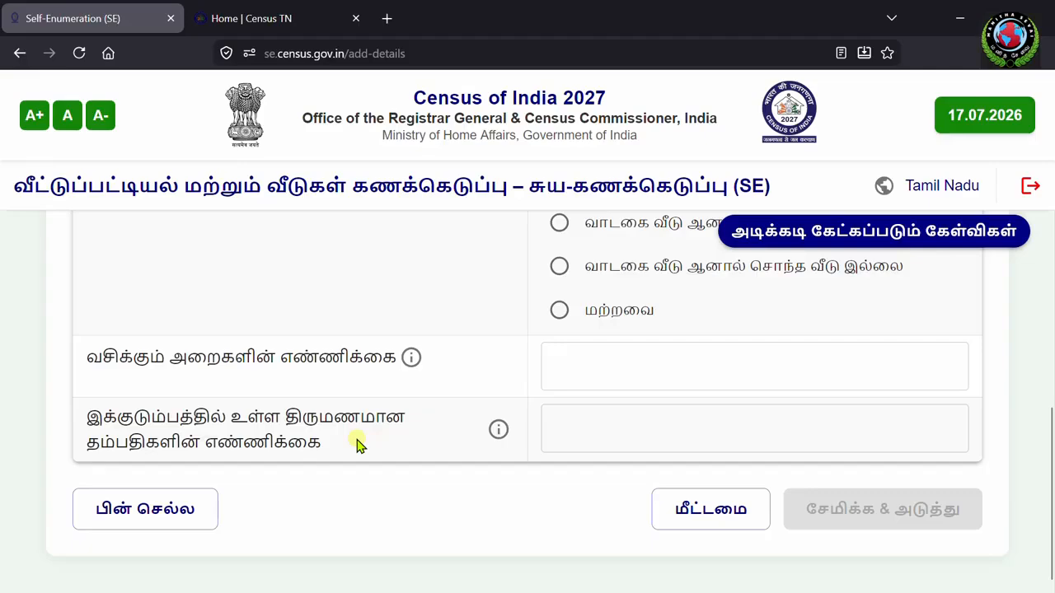
scroll(684, 441, "up", 2)
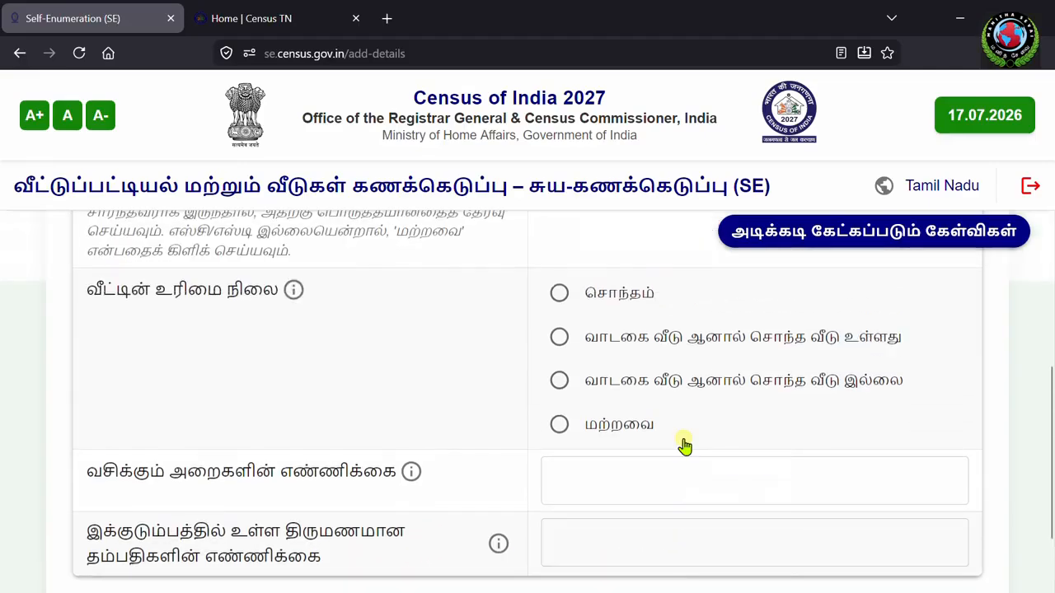
scroll(560, 372, "down", 2)
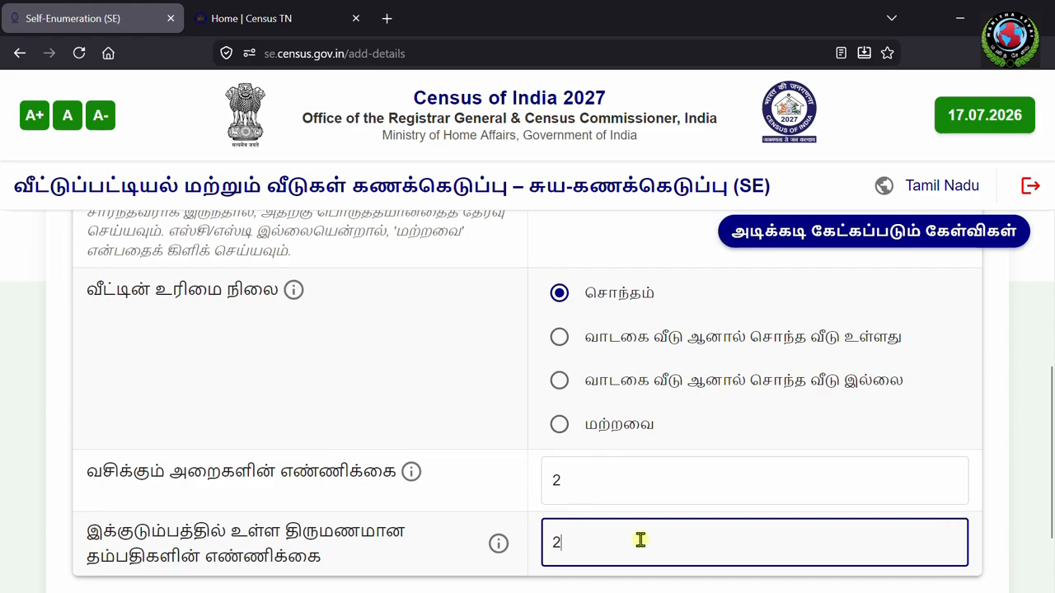
scroll(640, 539, "down", 2)
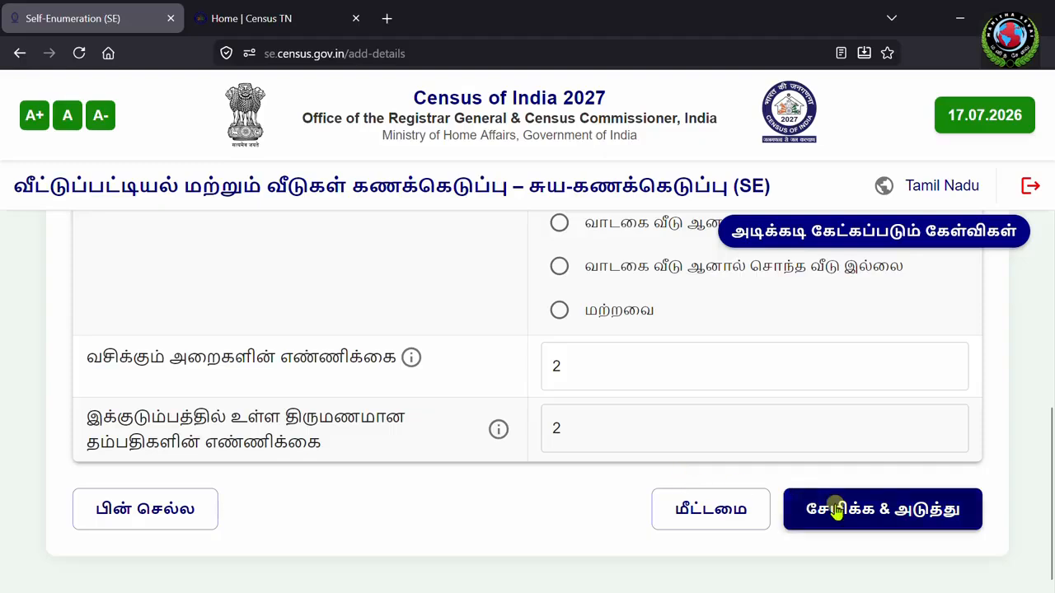
left_click(929, 509)
Step: Save the facilities answers (household-only toilet, LPG/PNG kitchen, kerosene fuel) with 'சேமிக்க & அடுத்து'
scroll(676, 404, "down", 2)
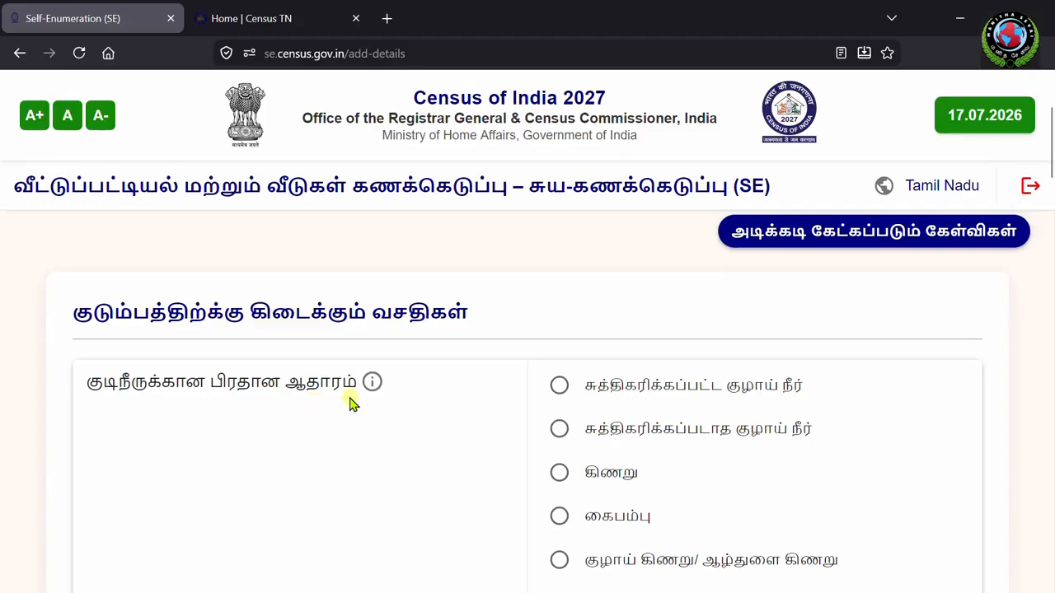
scroll(467, 450, "down", 1)
scroll(467, 449, "down", 5)
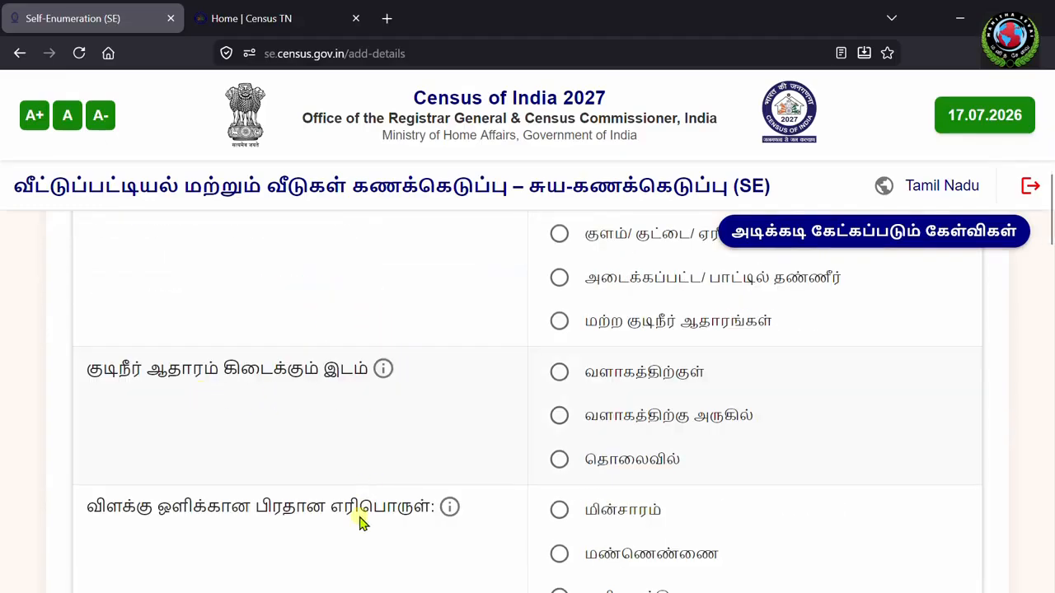
scroll(412, 523, "down", 5)
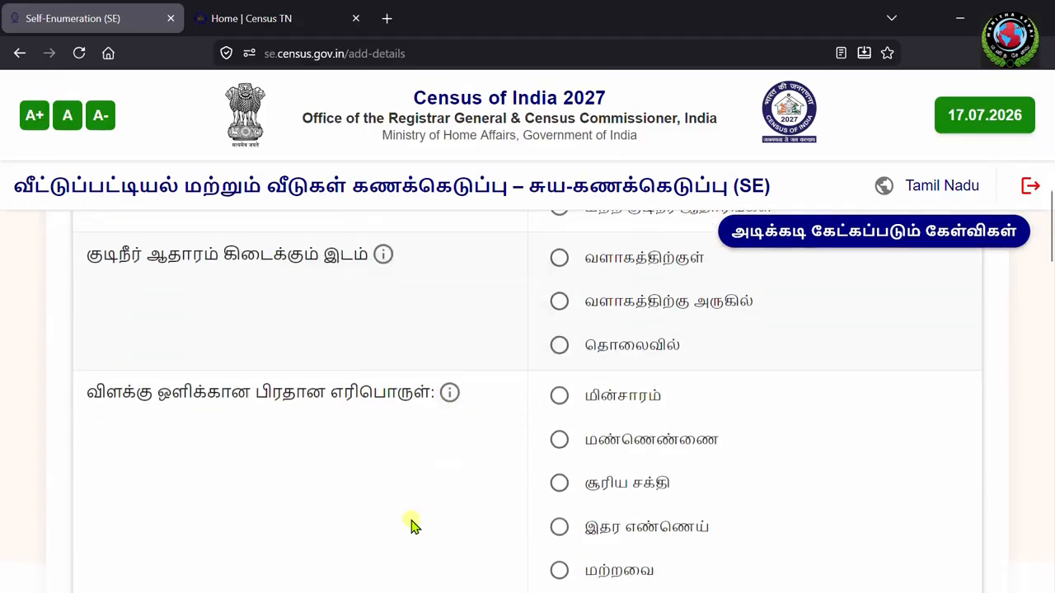
scroll(428, 532, "down", 8)
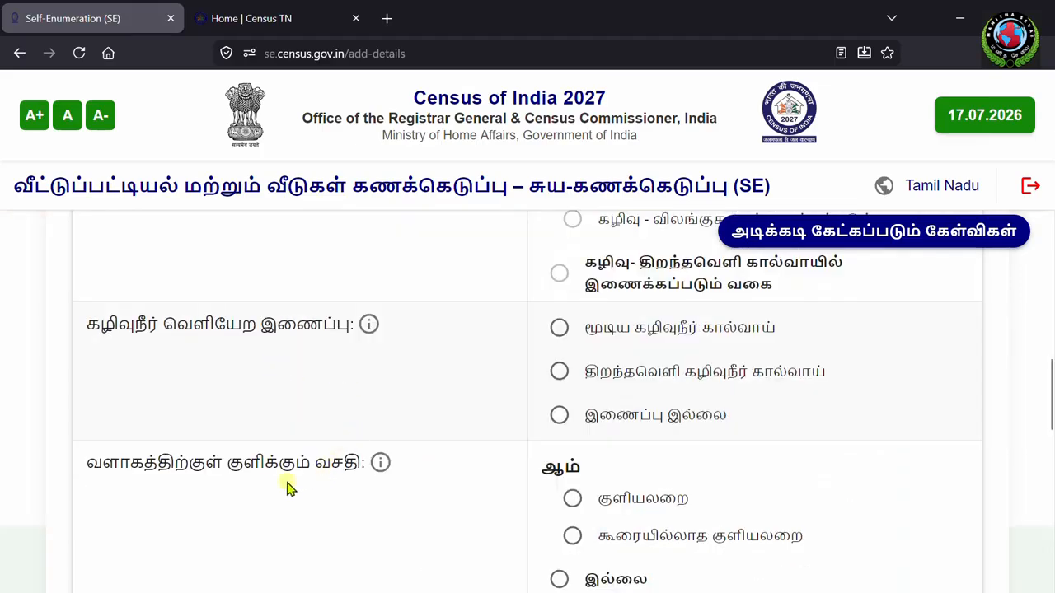
scroll(466, 502, "down", 2)
scroll(465, 503, "down", 1)
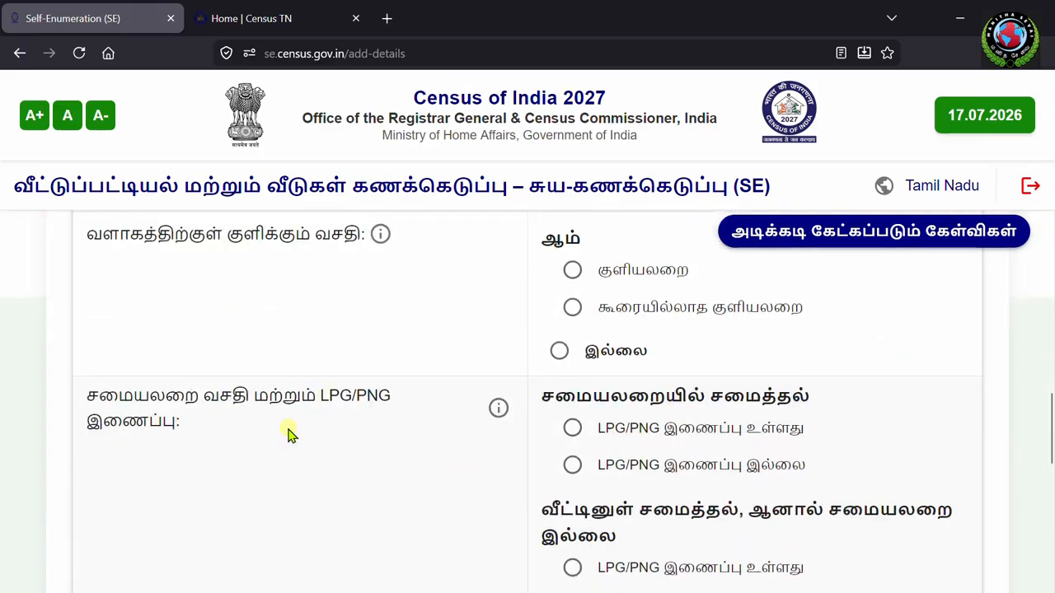
scroll(360, 429, "down", 6)
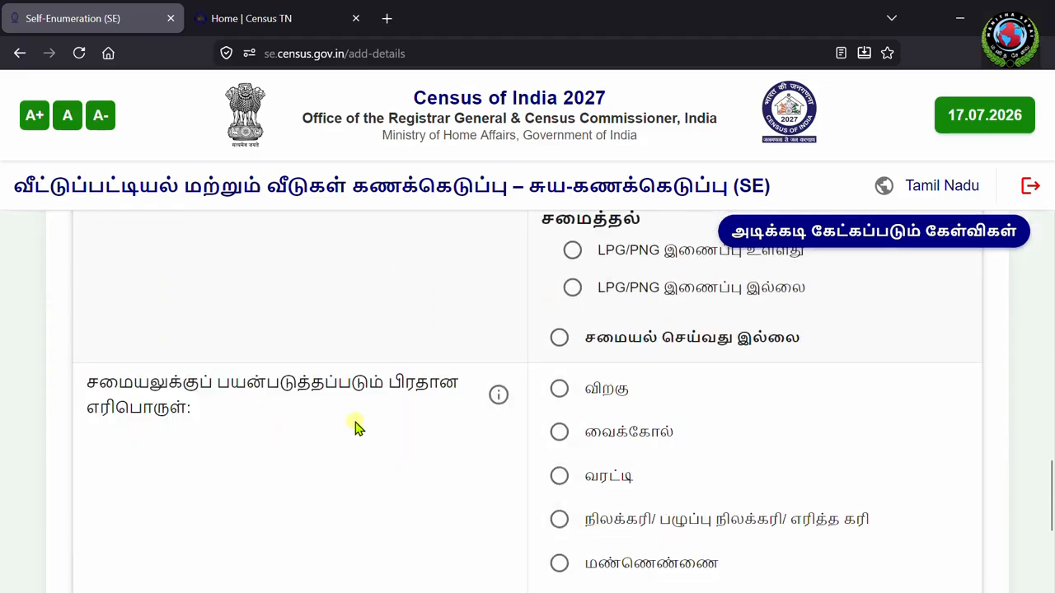
scroll(396, 459, "down", 1)
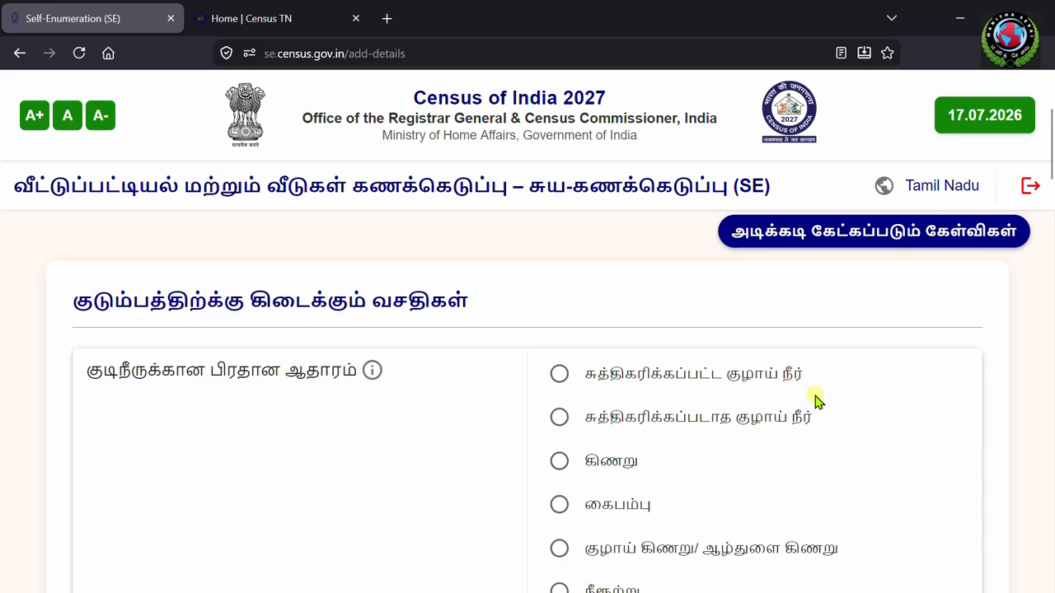
scroll(816, 404, "down", 2)
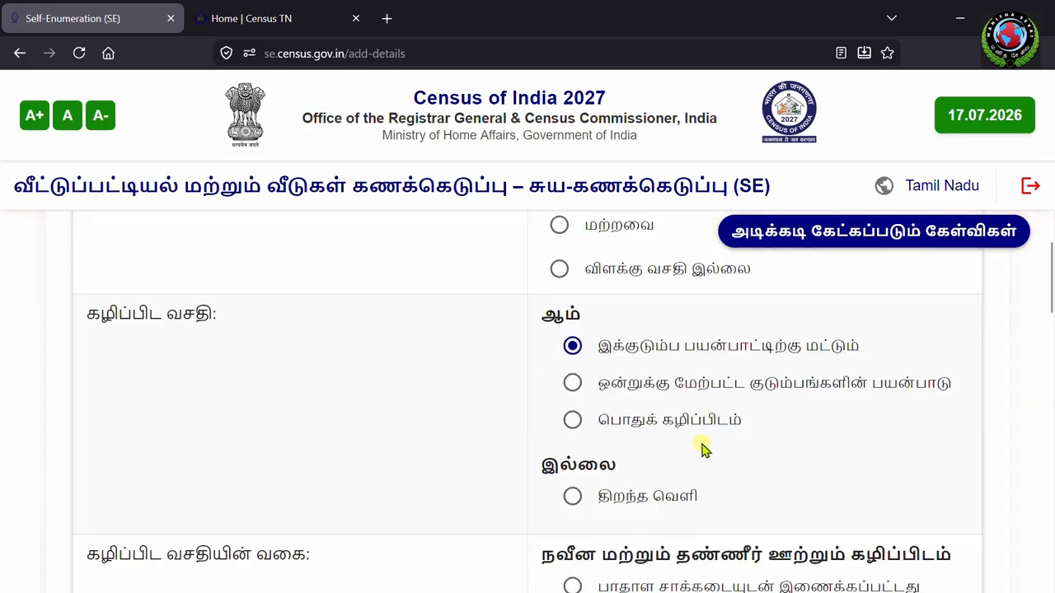
scroll(702, 447, "down", 10)
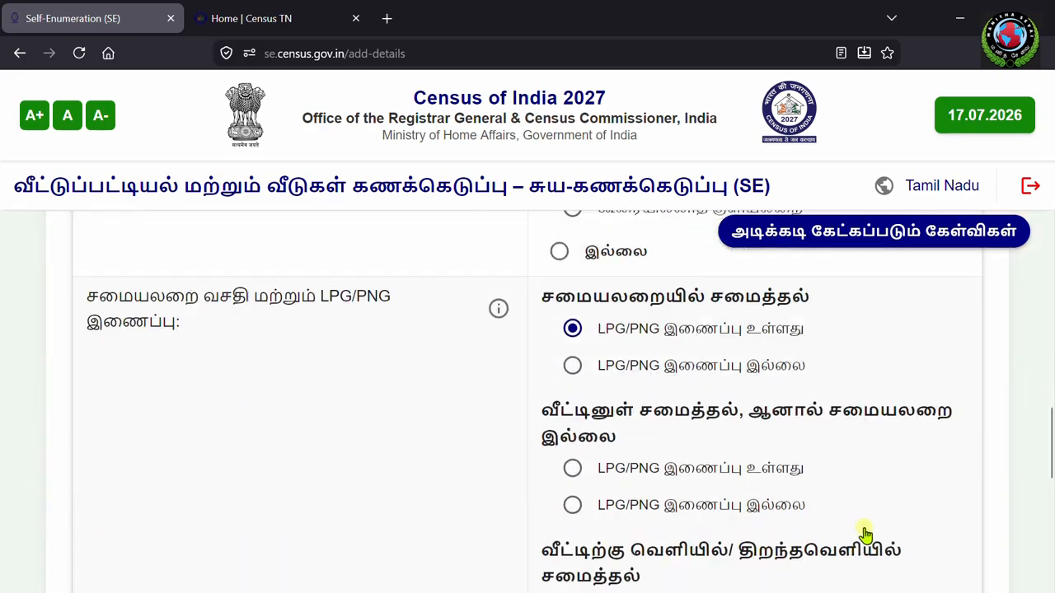
scroll(870, 544, "down", 8)
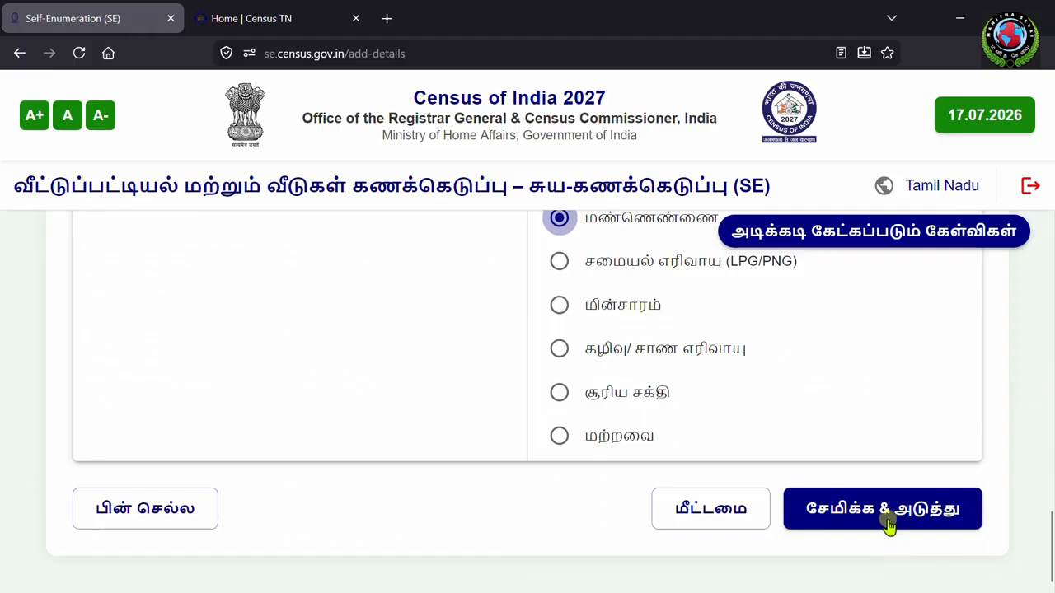
left_click(888, 526)
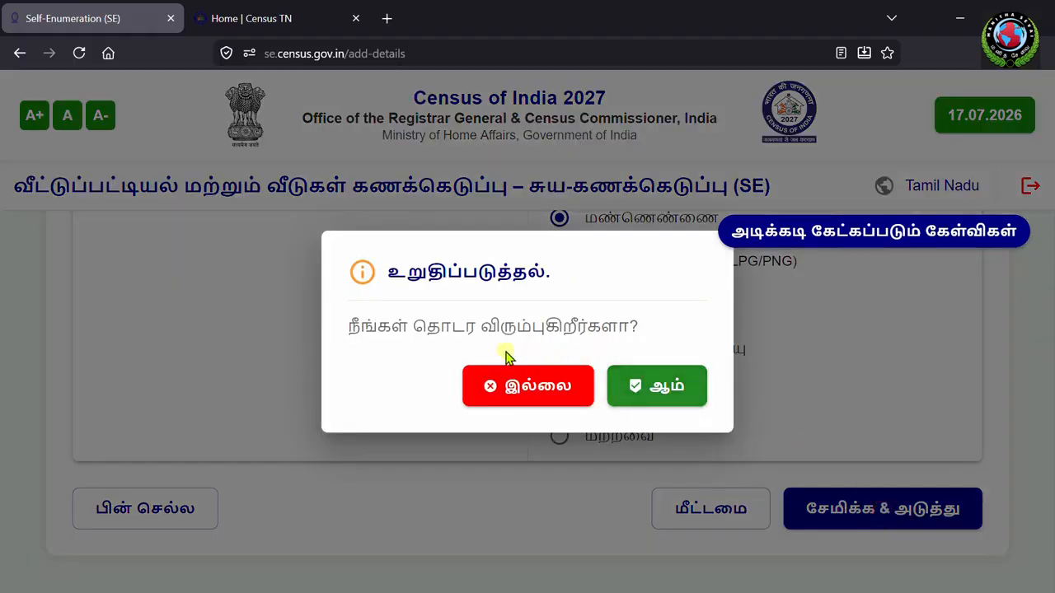
Step: Confirm continuing to the assets section and answer No for owning a radio or transistor
left_click(656, 385)
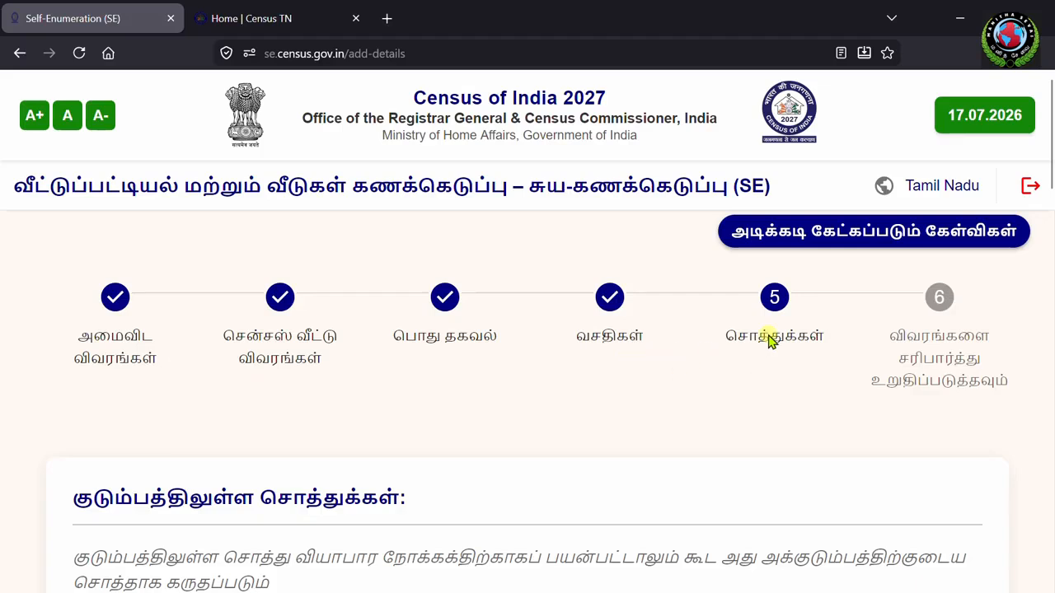
scroll(768, 337, "down", 2)
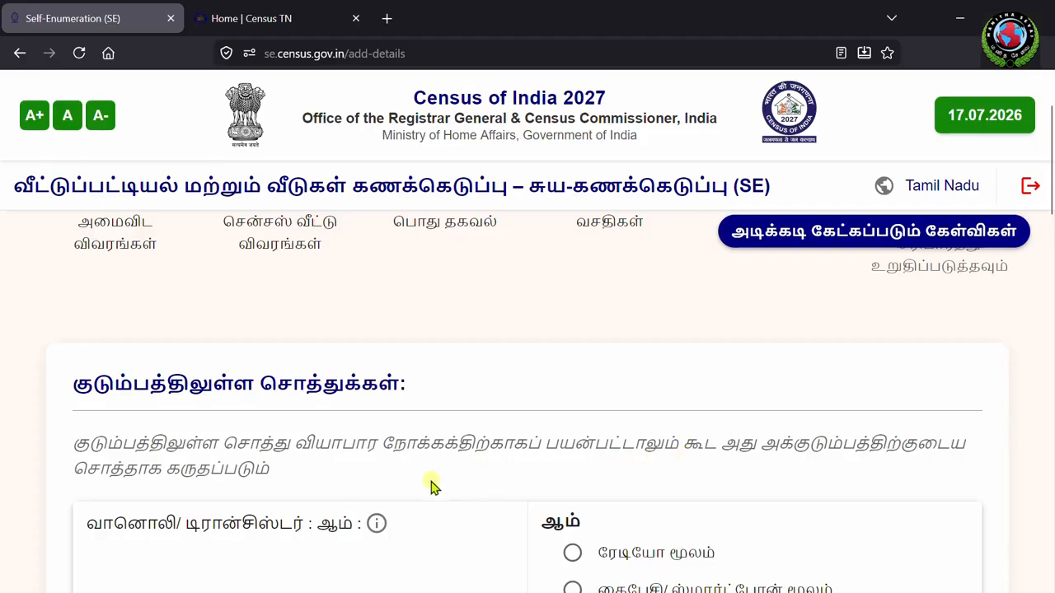
scroll(486, 443, "down", 2)
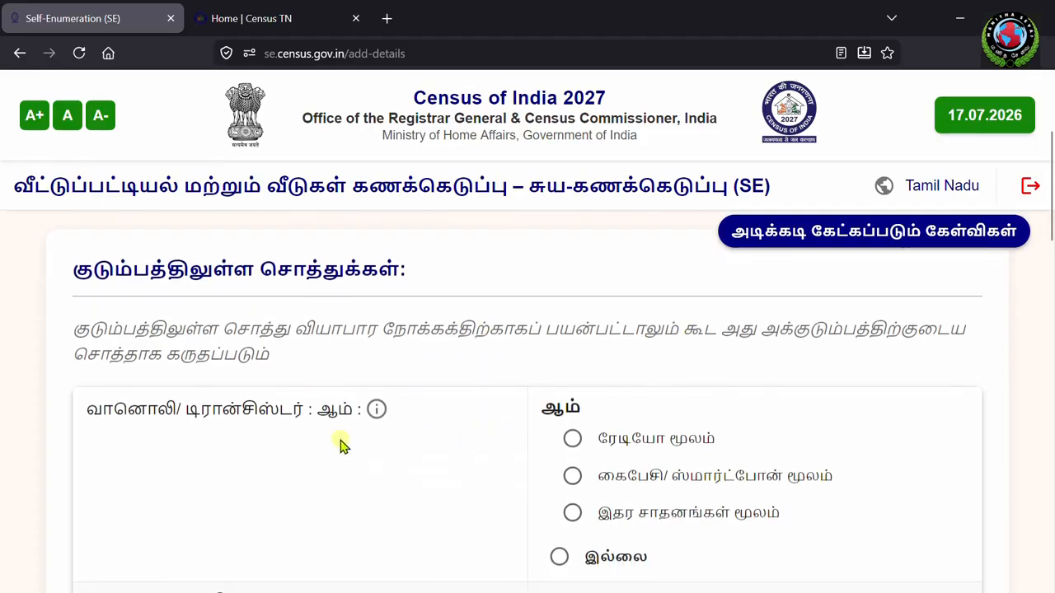
scroll(569, 449, "down", 2)
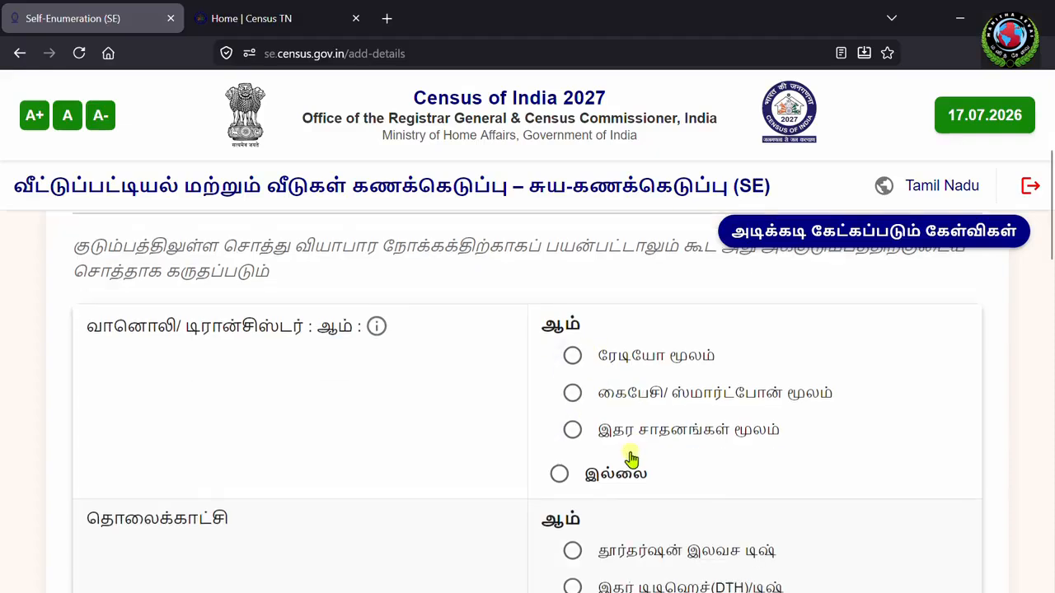
left_click(558, 445)
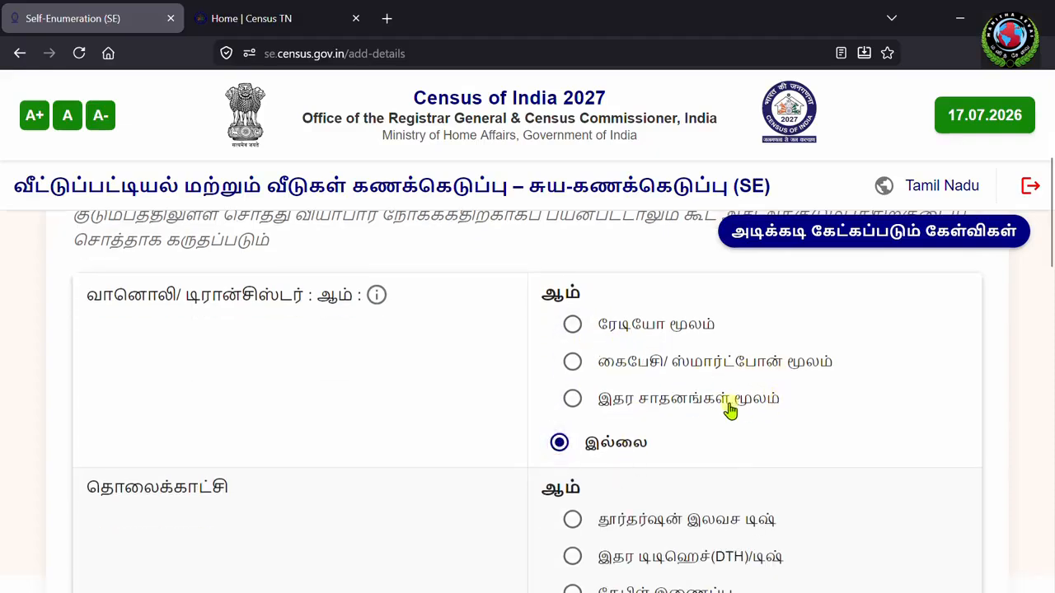
Step: Move past the remaining asset questions to the step 6 Preview (முன்னோட்டம்) page header
scroll(449, 482, "down", 5)
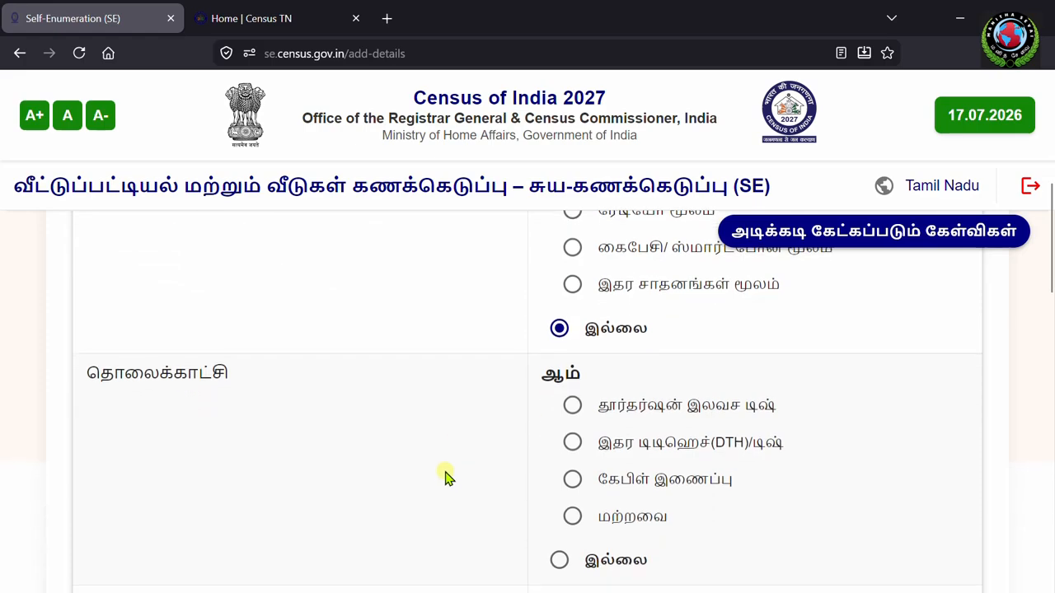
scroll(390, 446, "down", 3)
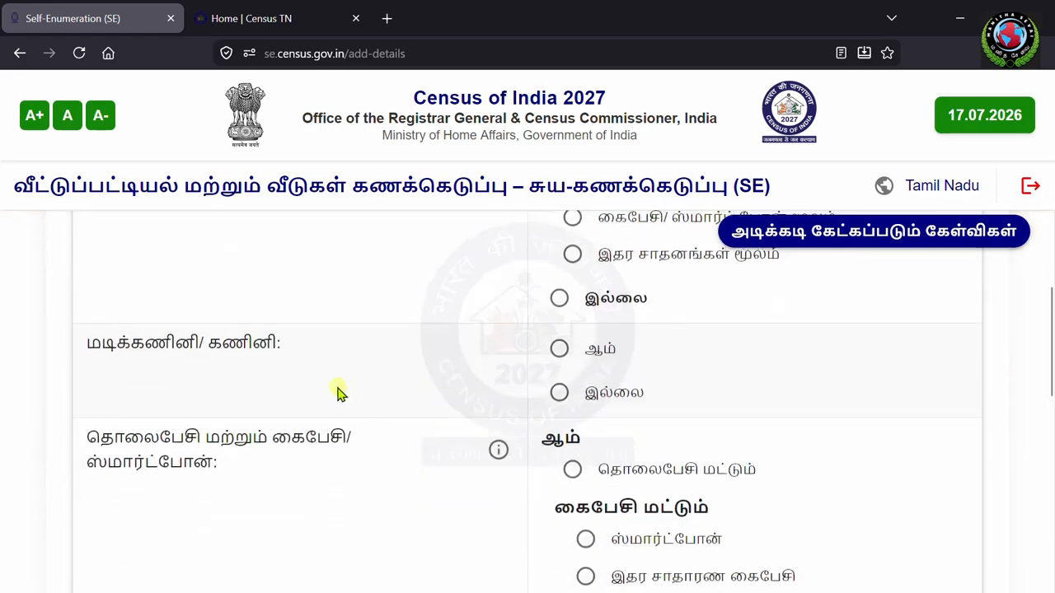
scroll(437, 383, "down", 2)
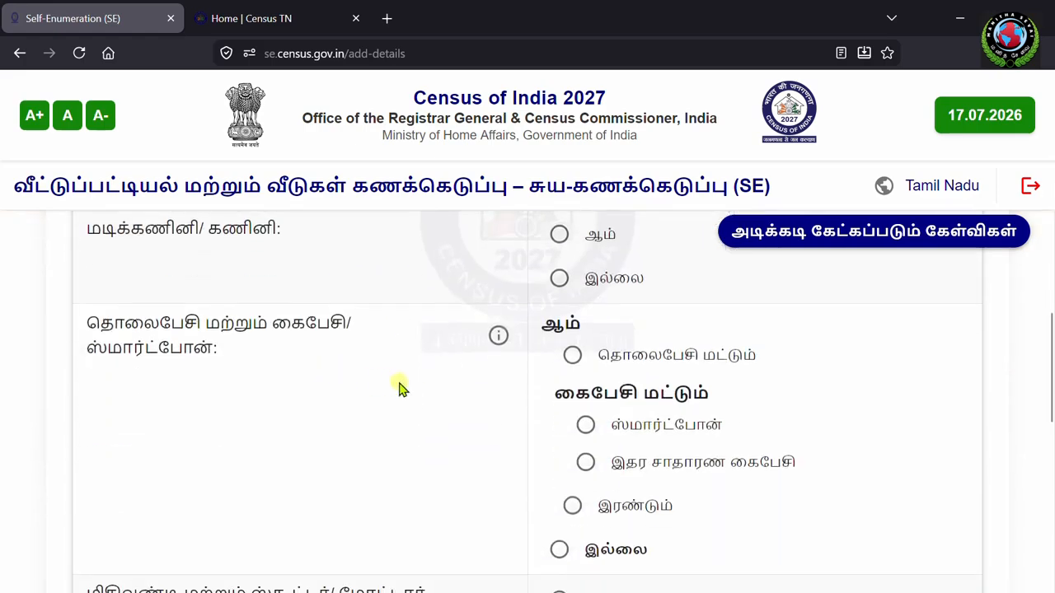
scroll(425, 404, "down", 3)
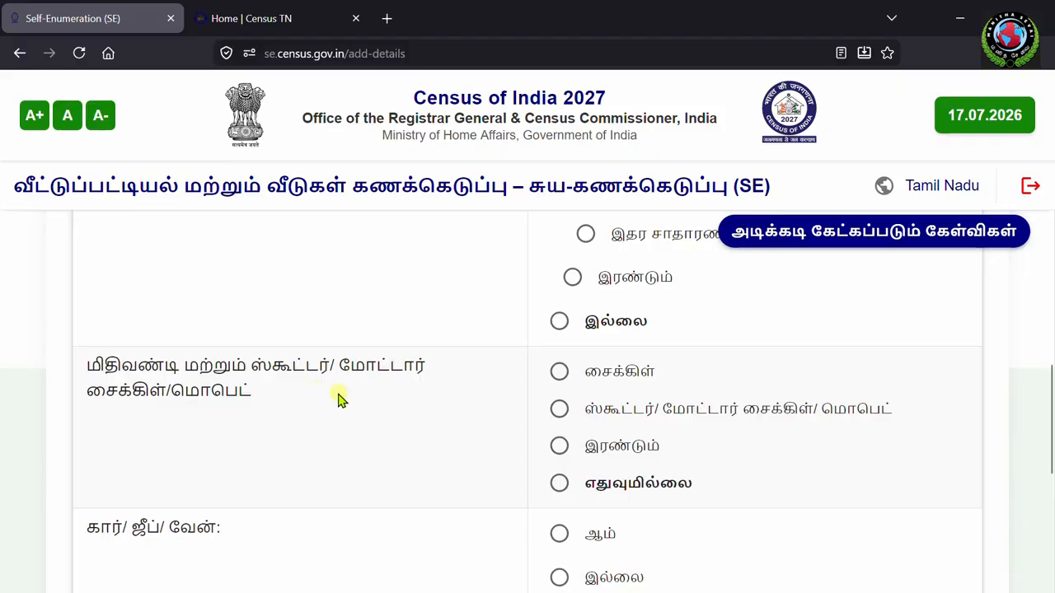
scroll(313, 430, "down", 2)
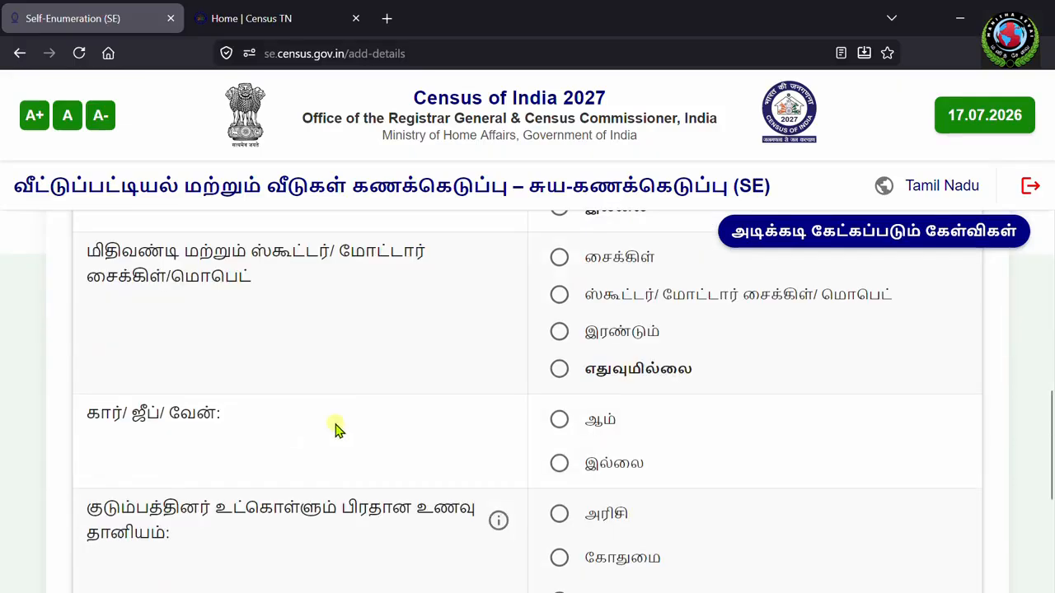
scroll(330, 432, "down", 2)
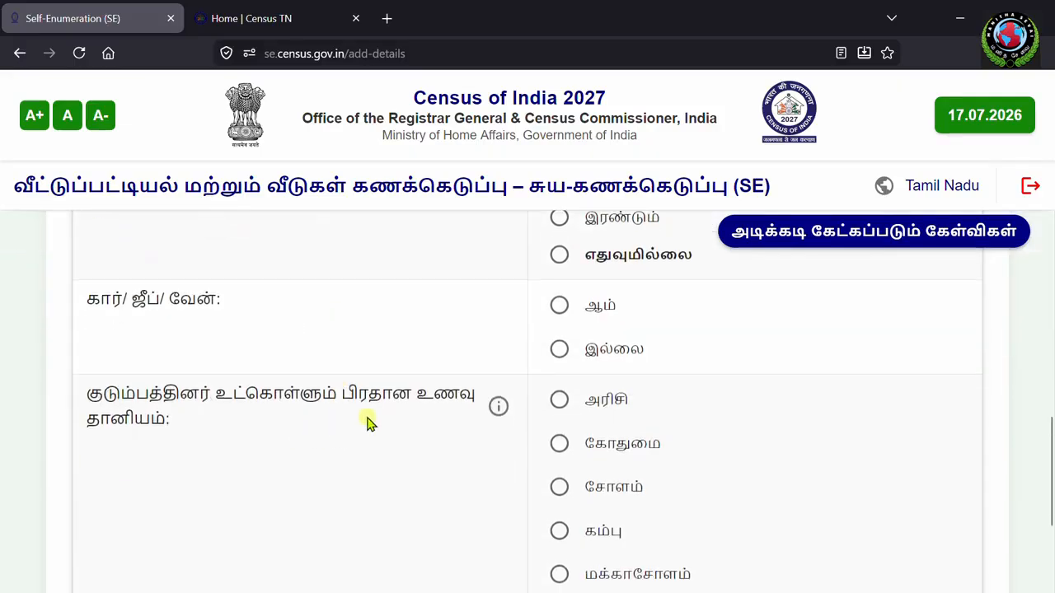
scroll(368, 422, "down", 4)
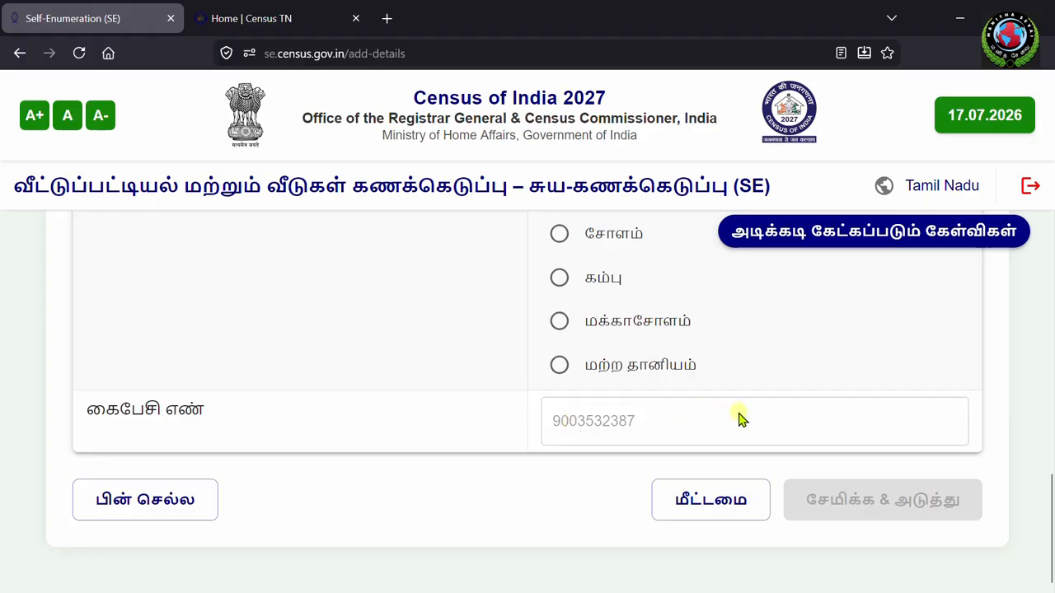
scroll(715, 424, "up", 4)
scroll(716, 424, "up", 10)
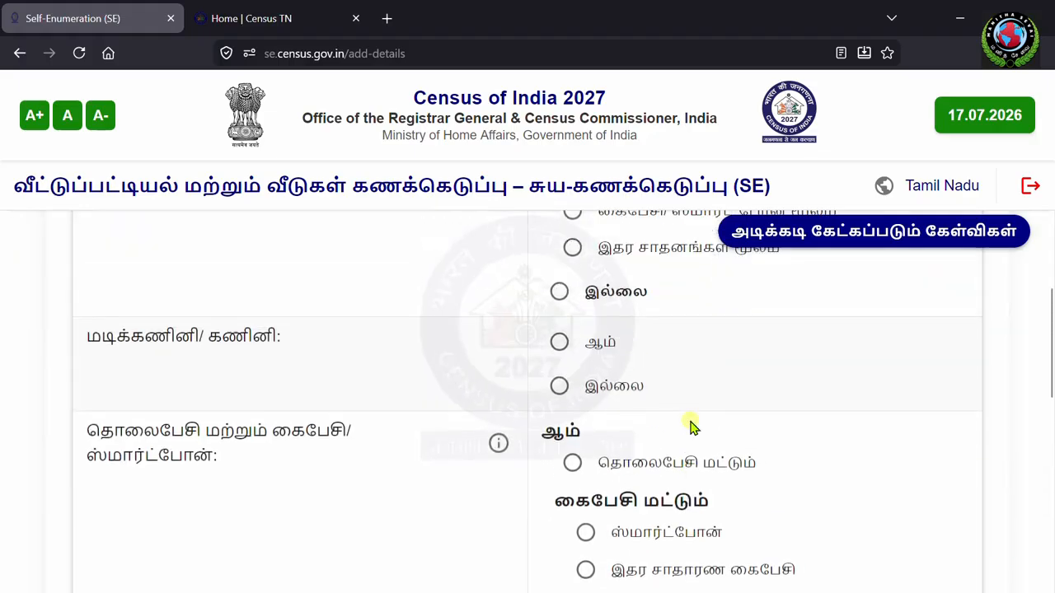
scroll(691, 426, "up", 10)
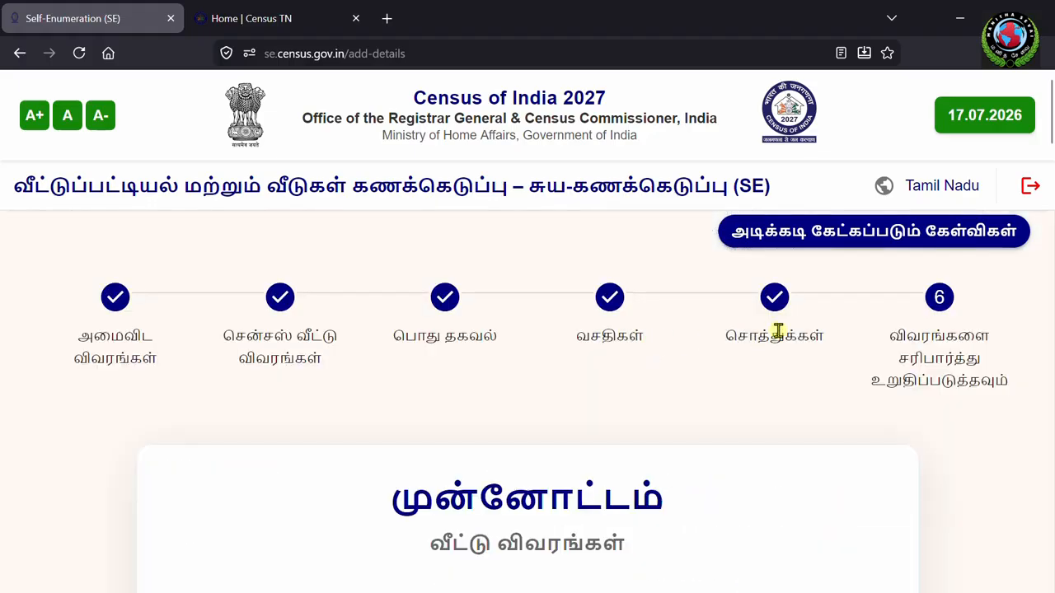
scroll(784, 412, "down", 3)
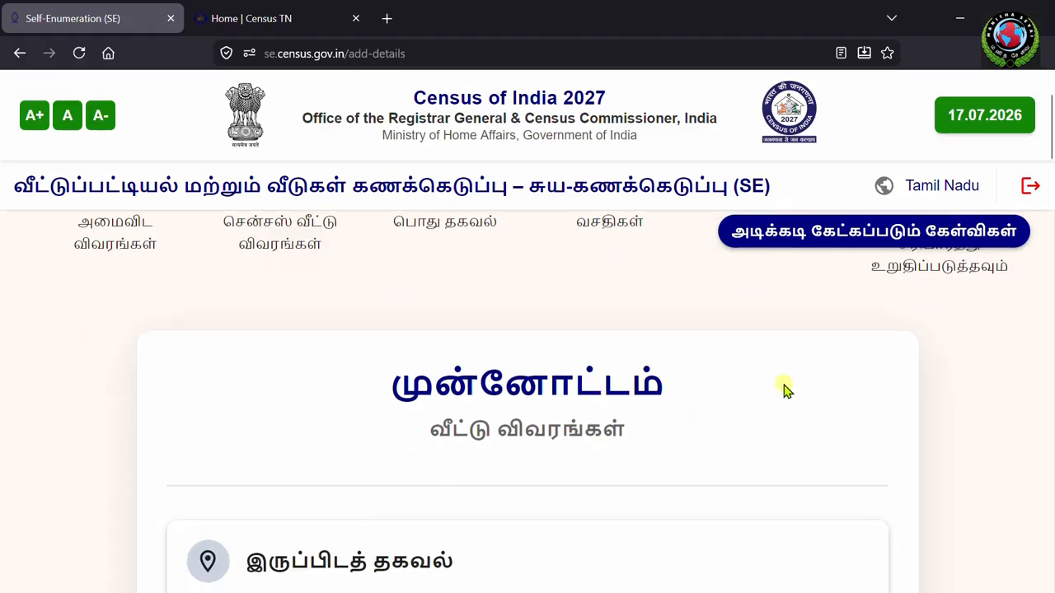
scroll(784, 392, "down", 3)
scroll(673, 371, "down", 2)
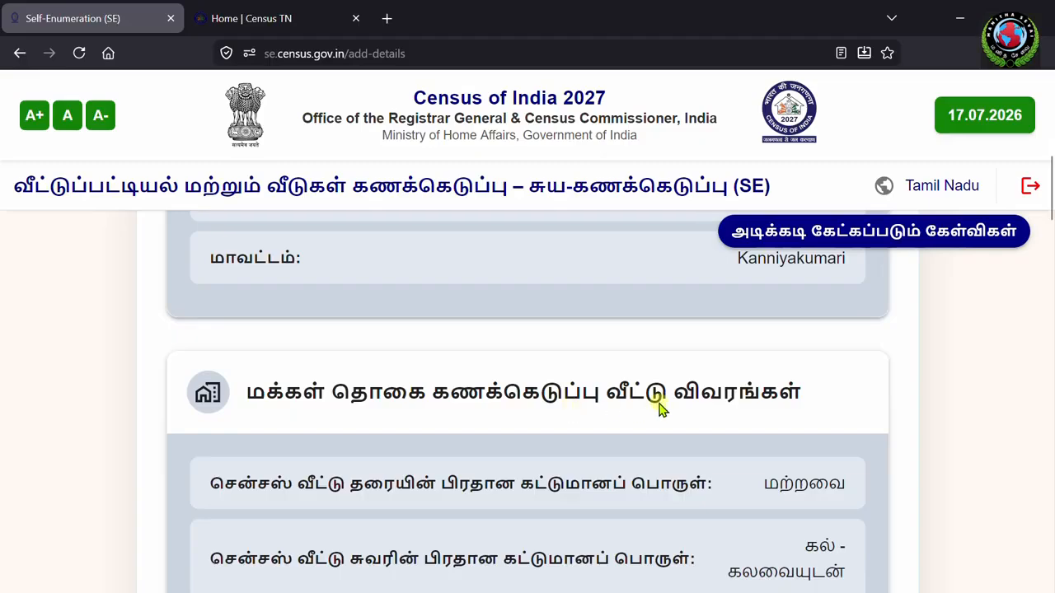
scroll(546, 394, "down", 3)
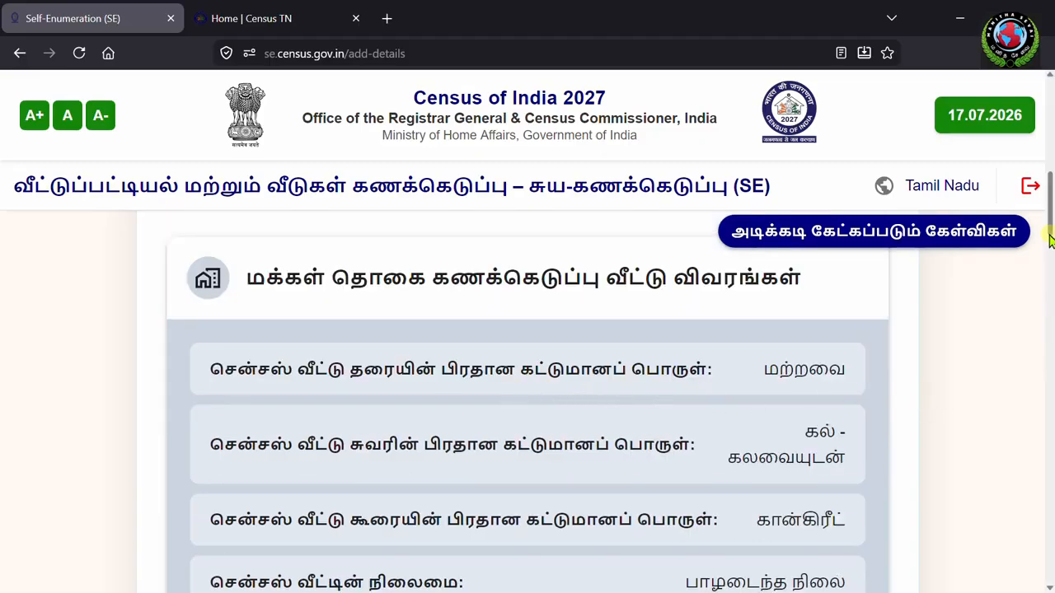
left_click_drag(1051, 213, 1050, 569)
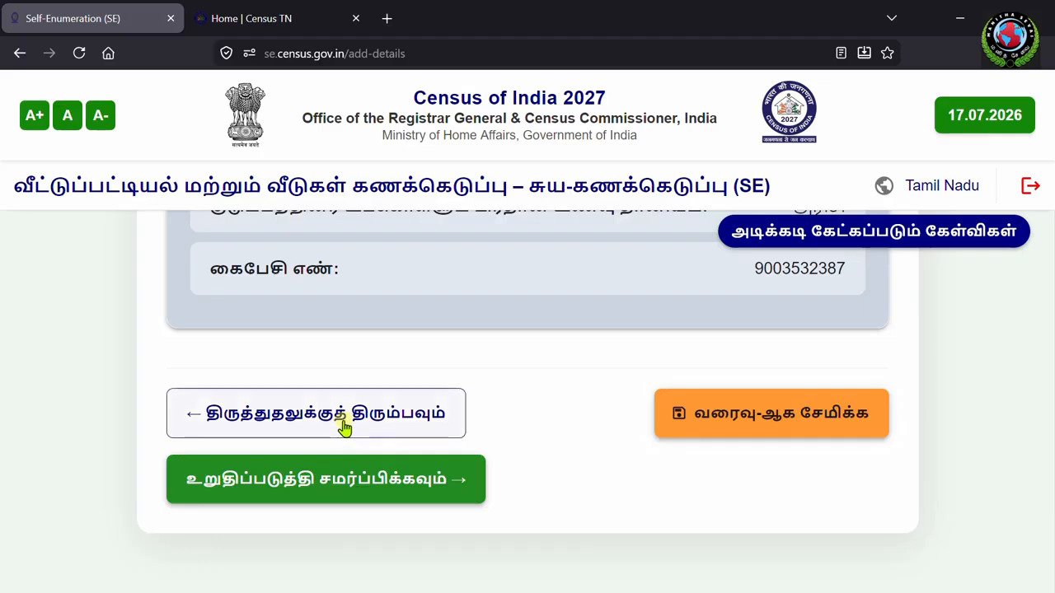
scroll(345, 427, "up", 2)
scroll(345, 427, "down", 2)
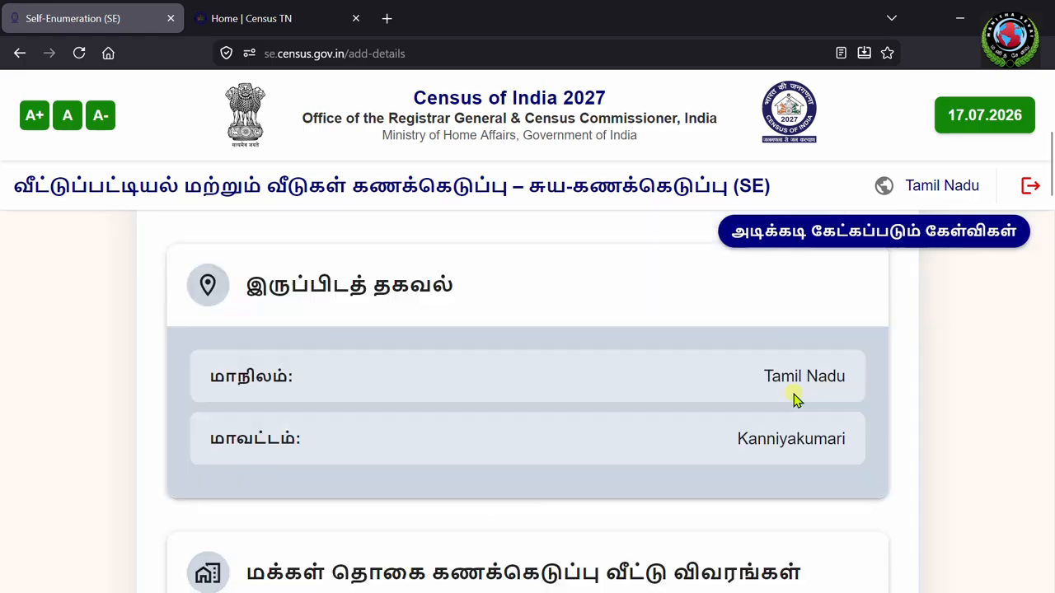
scroll(796, 400, "up", 4)
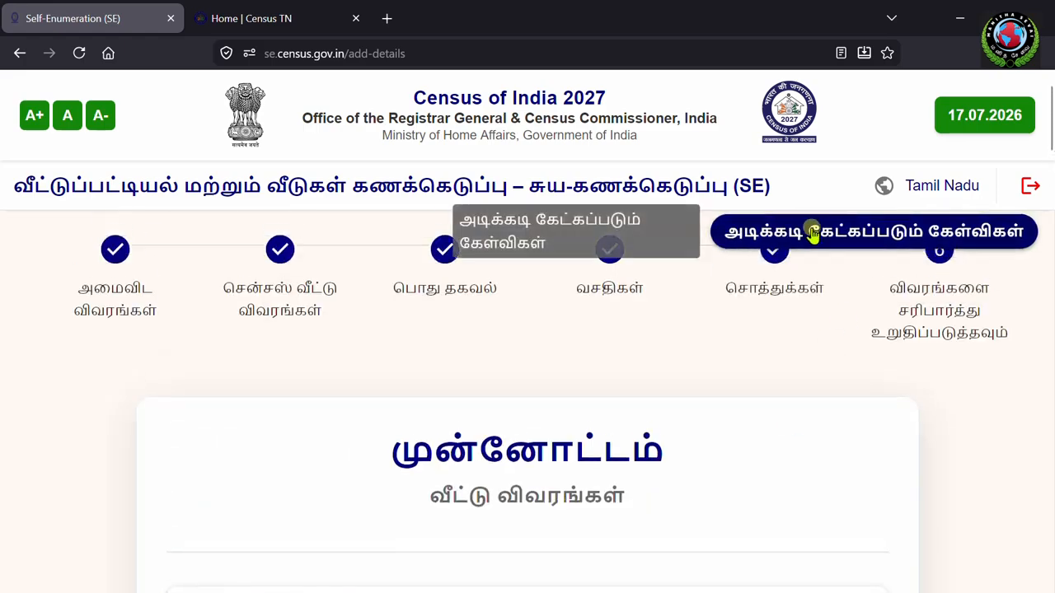
left_click(885, 234)
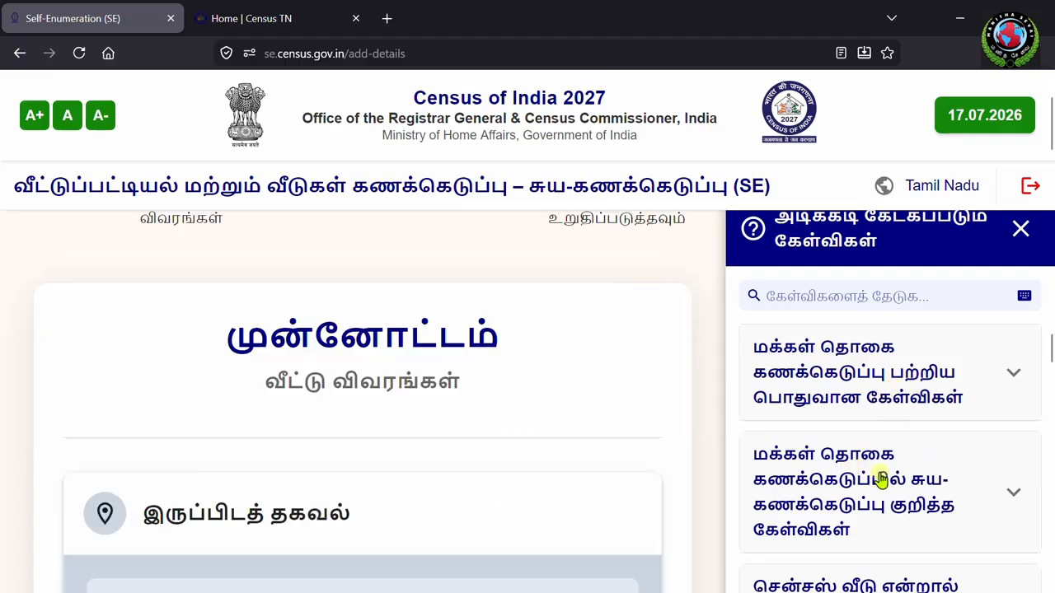
scroll(901, 511, "down", 2)
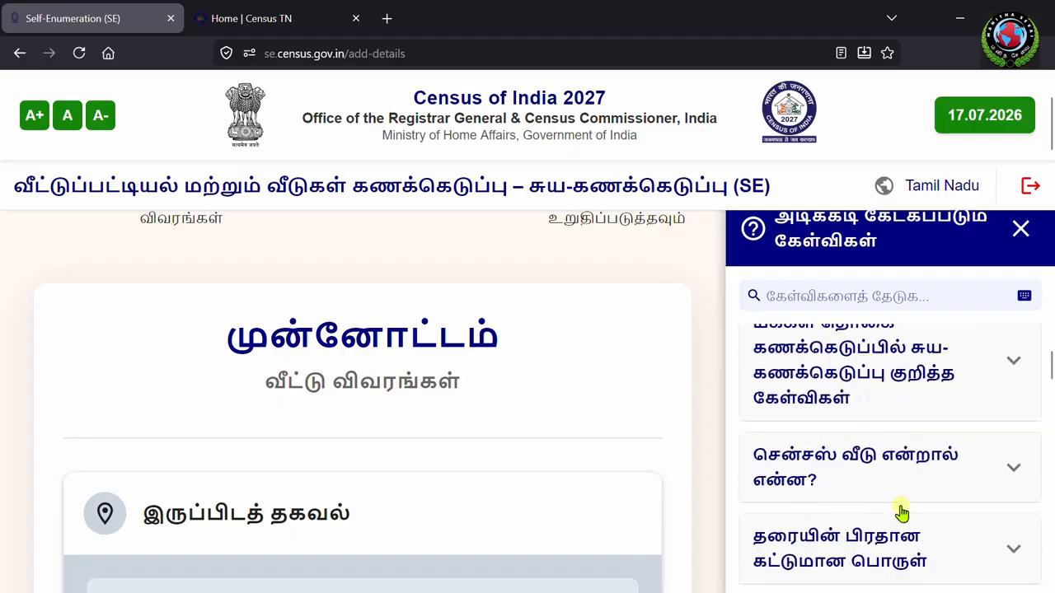
scroll(907, 510, "down", 4)
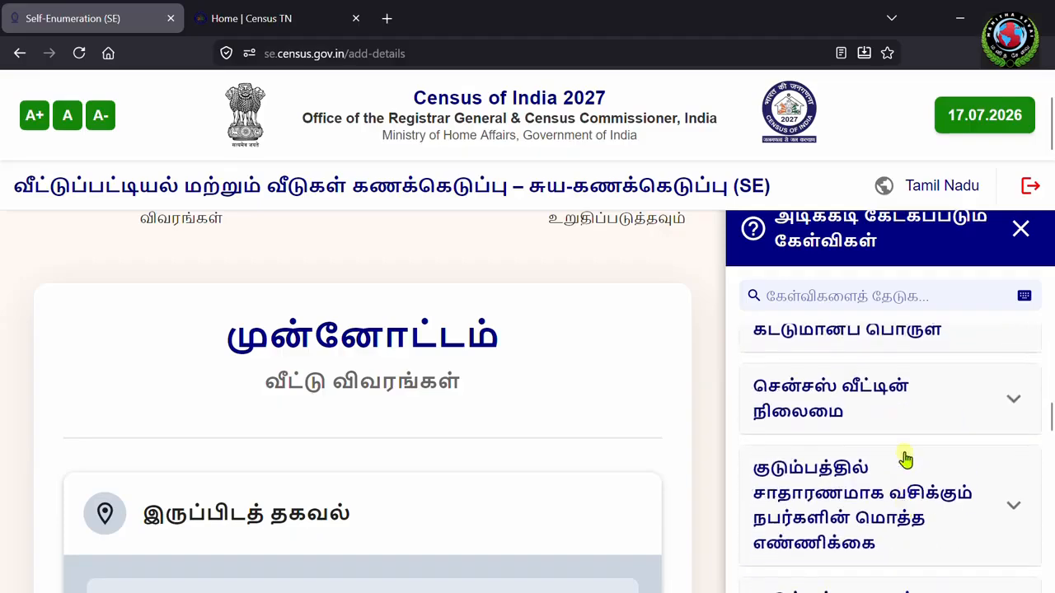
left_click(1019, 229)
scroll(805, 429, "down", 10)
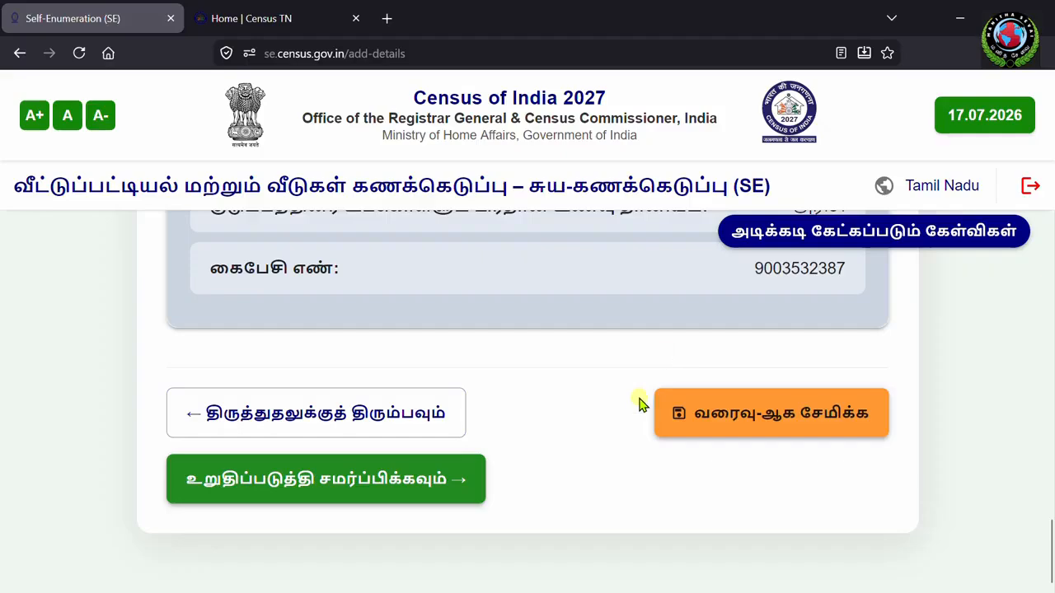
Step: Use the green Confirm & Submit button and answer Yes (ஆம்) to the irreversible submission prompt
scroll(640, 400, "up", 4)
scroll(647, 416, "down", 4)
left_click(321, 488)
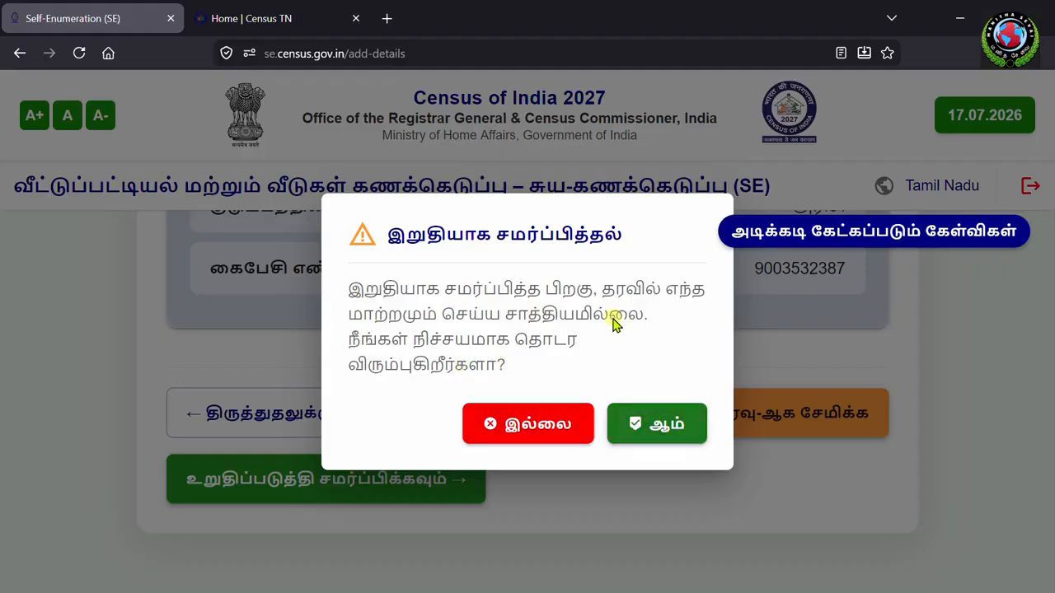
left_click(669, 426)
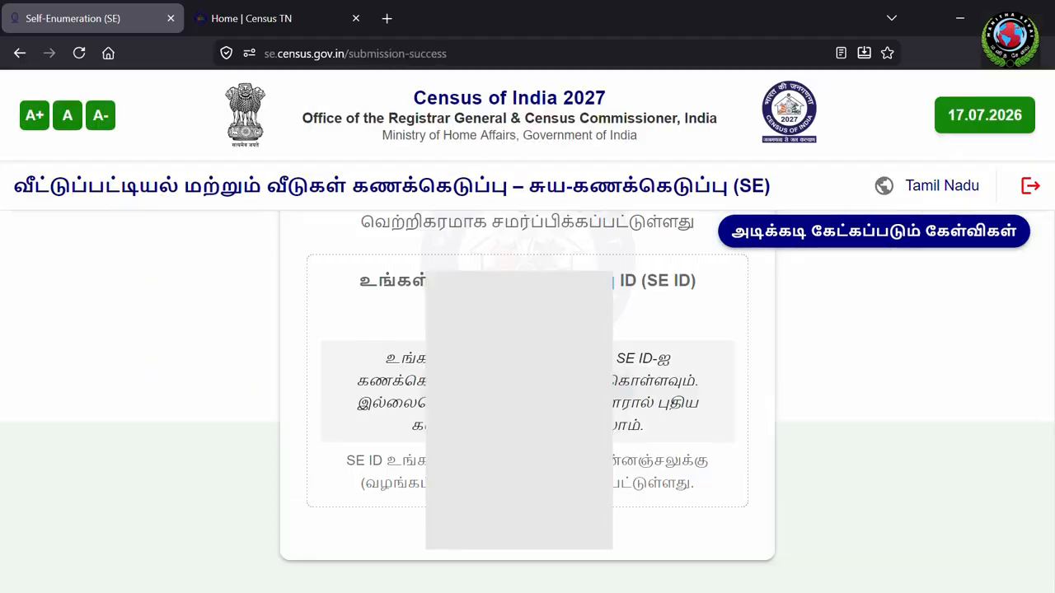
scroll(666, 320, "up", 3)
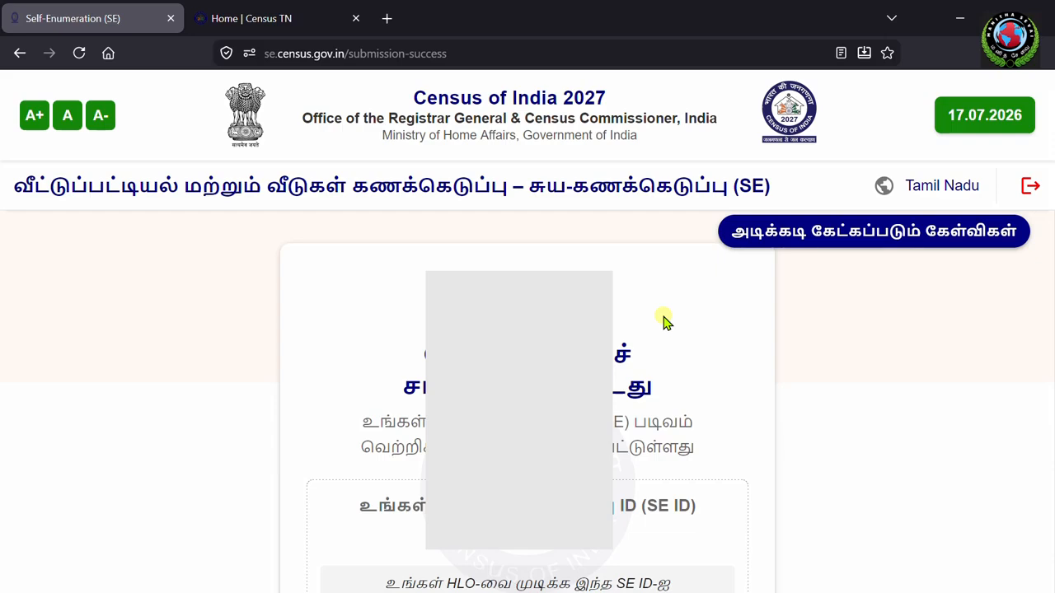
scroll(666, 320, "down", 3)
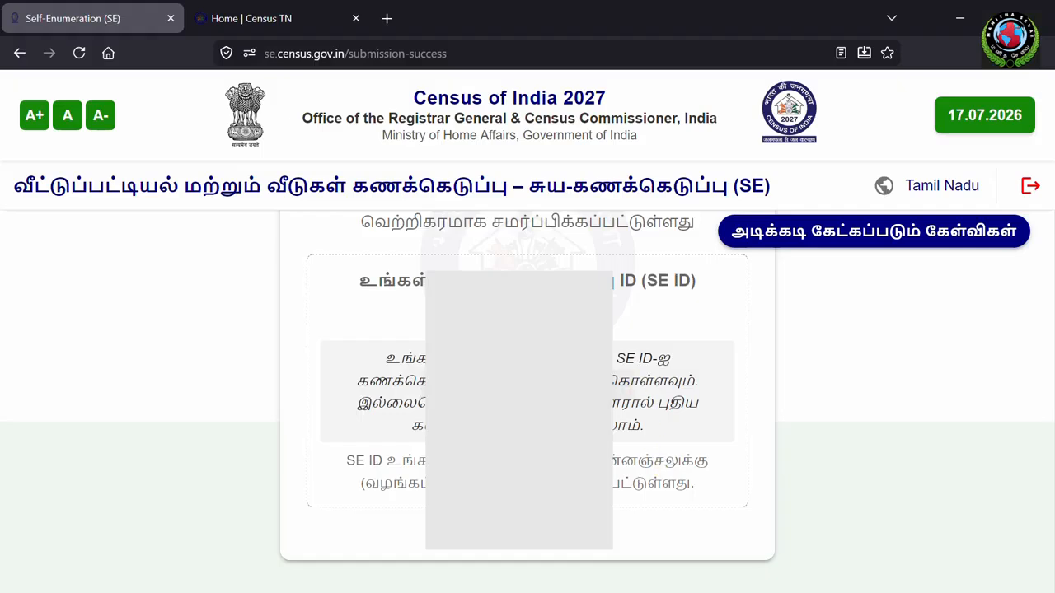
scroll(816, 359, "up", 3)
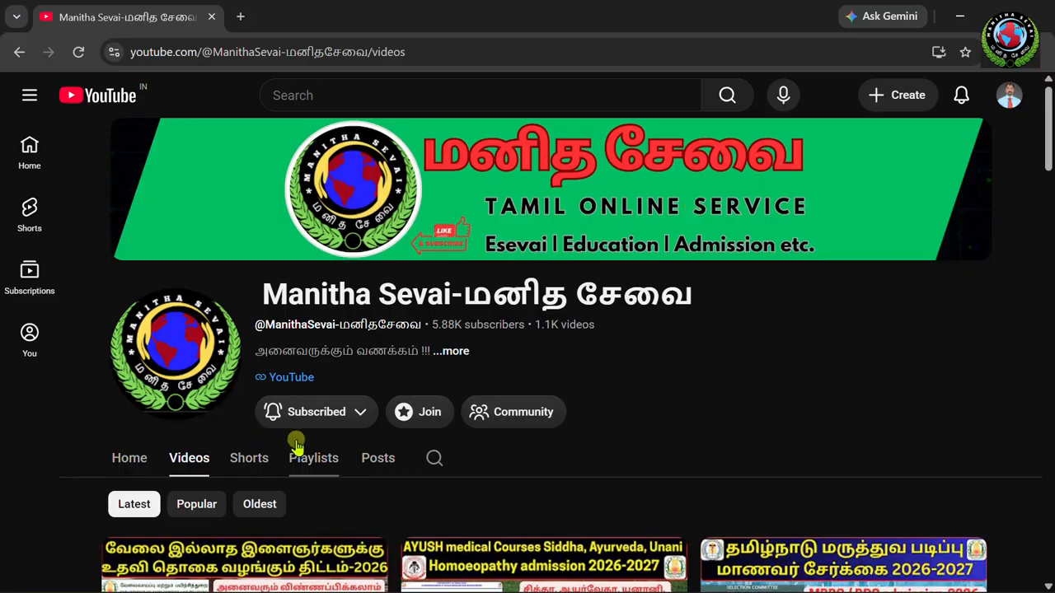
Step: View the channel's notification options under Subscribed and close them without changes
left_click(317, 427)
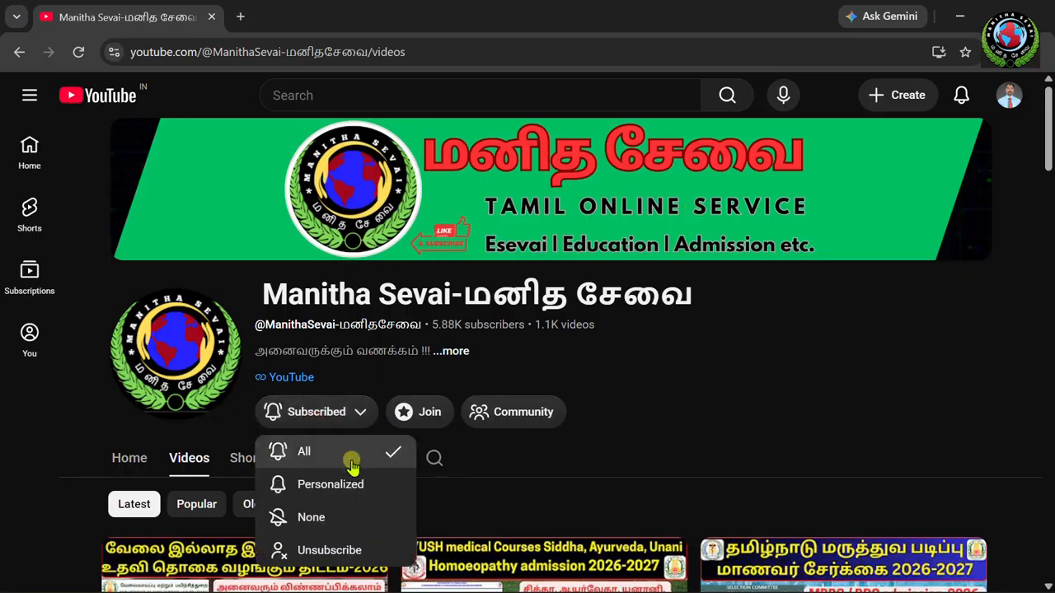
left_click(728, 373)
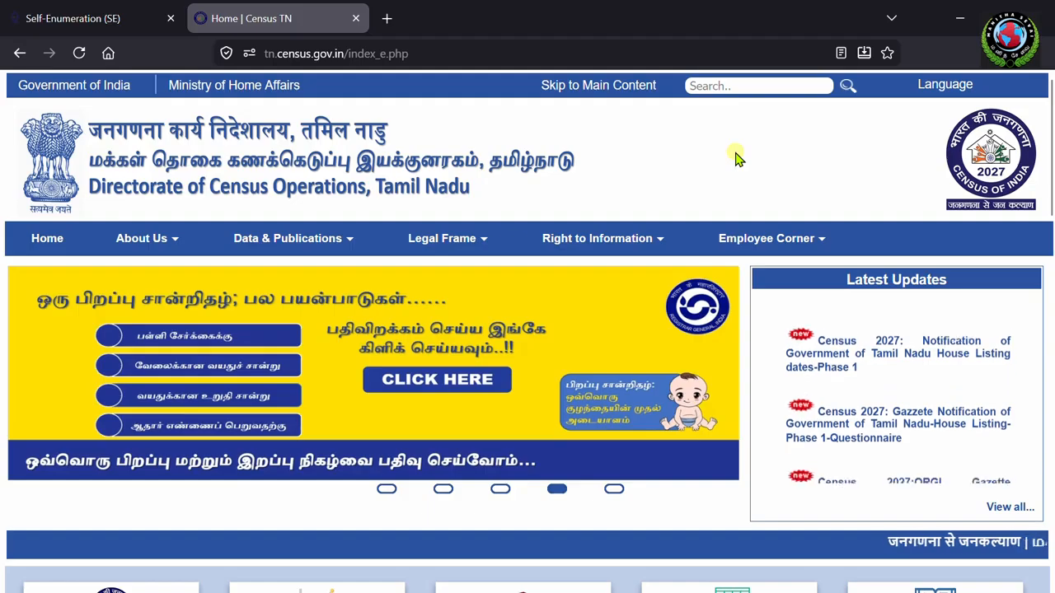